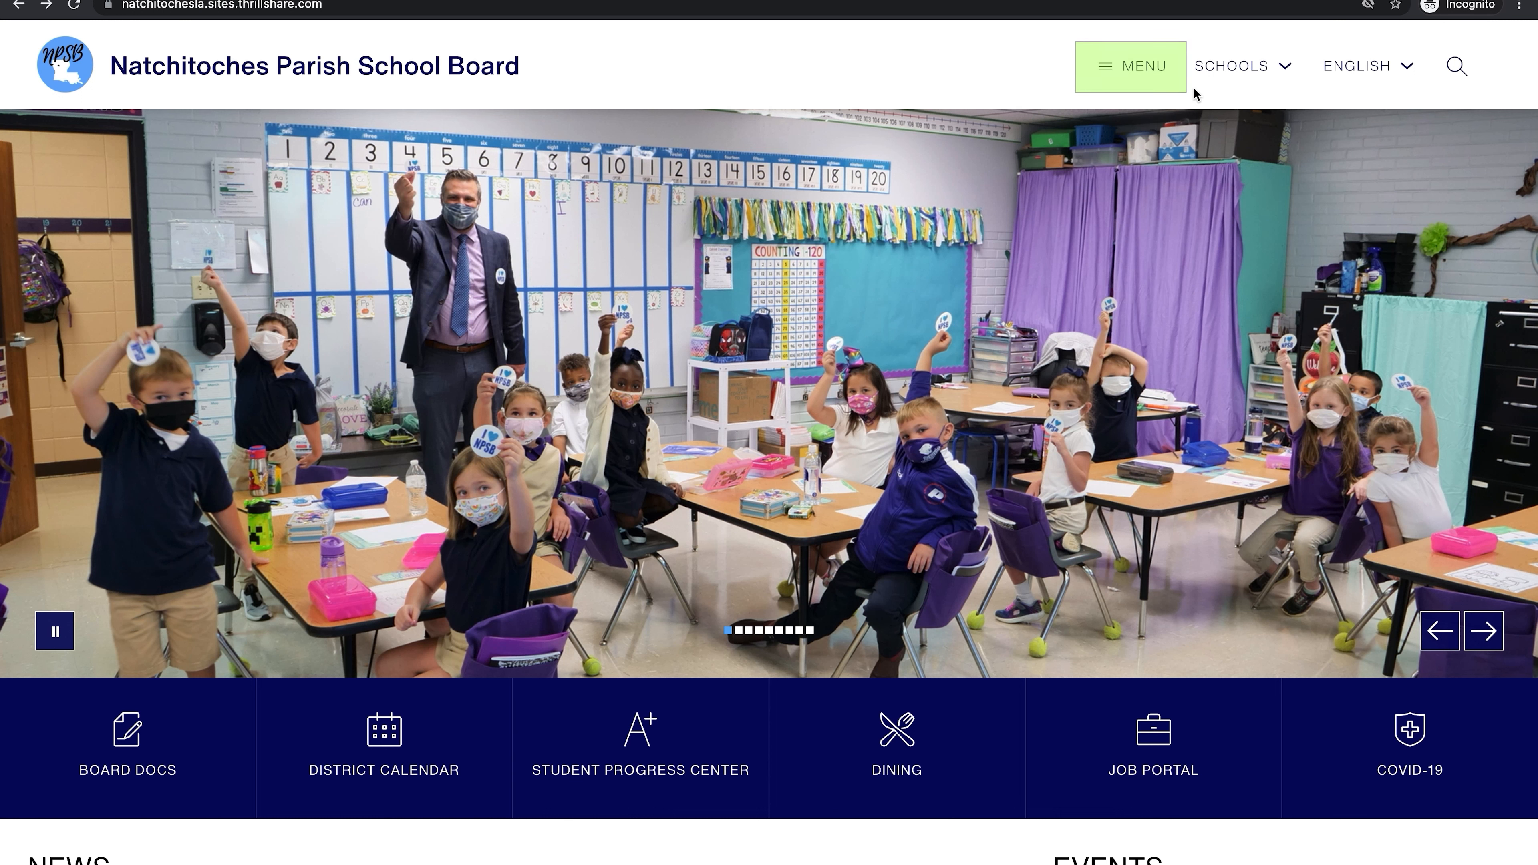
# Step: Open the Natchitoches Parish School Board site's full MENU navigation
pyautogui.click(1120, 72)
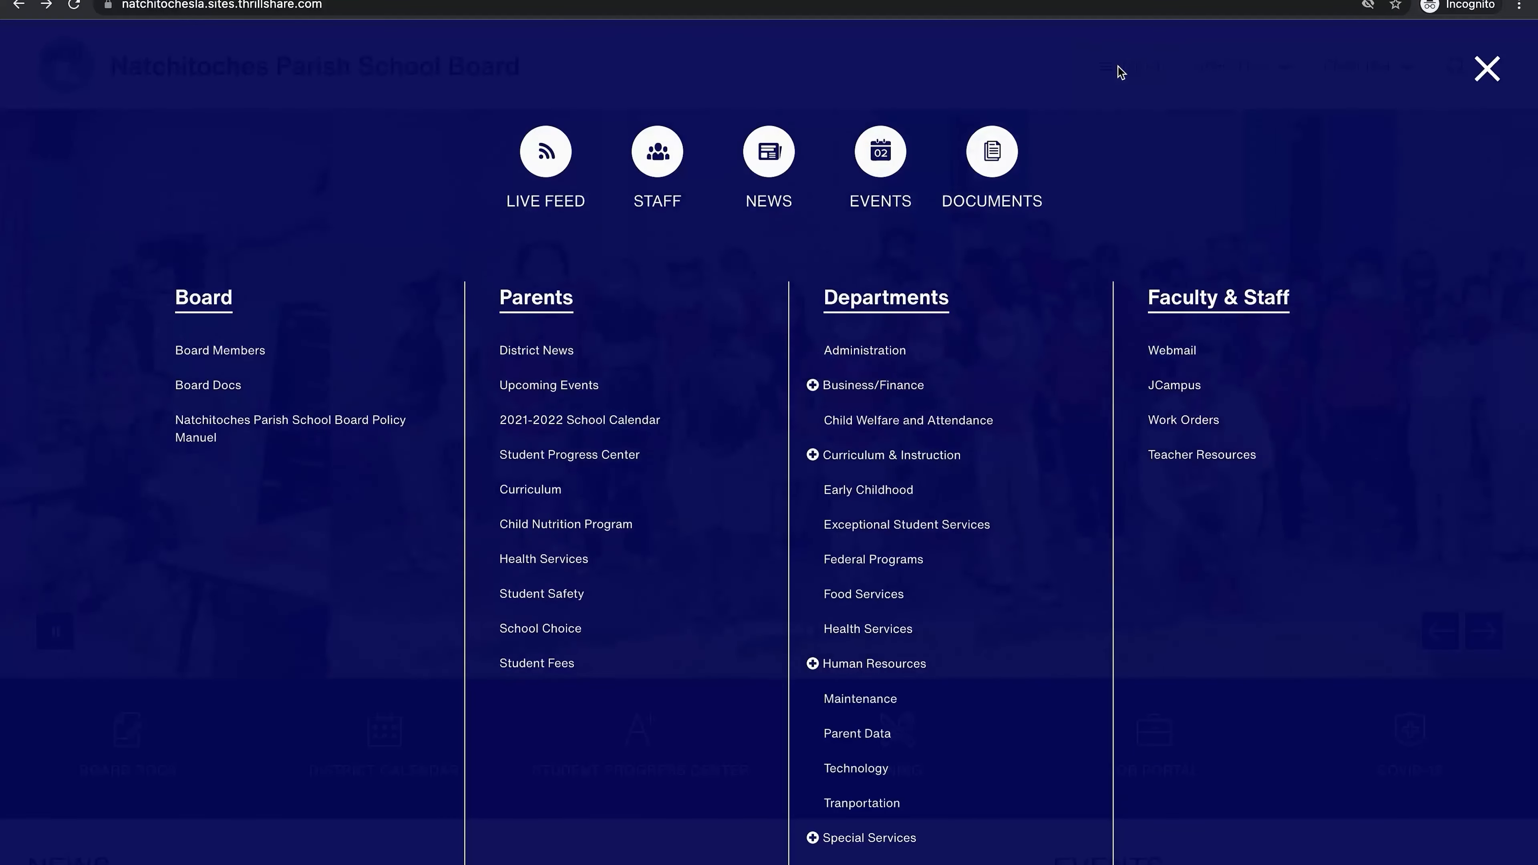
# Step: Sign in to Work Orders with the staff Microsoft account and password, declining to stay signed in
pyautogui.click(1179, 427)
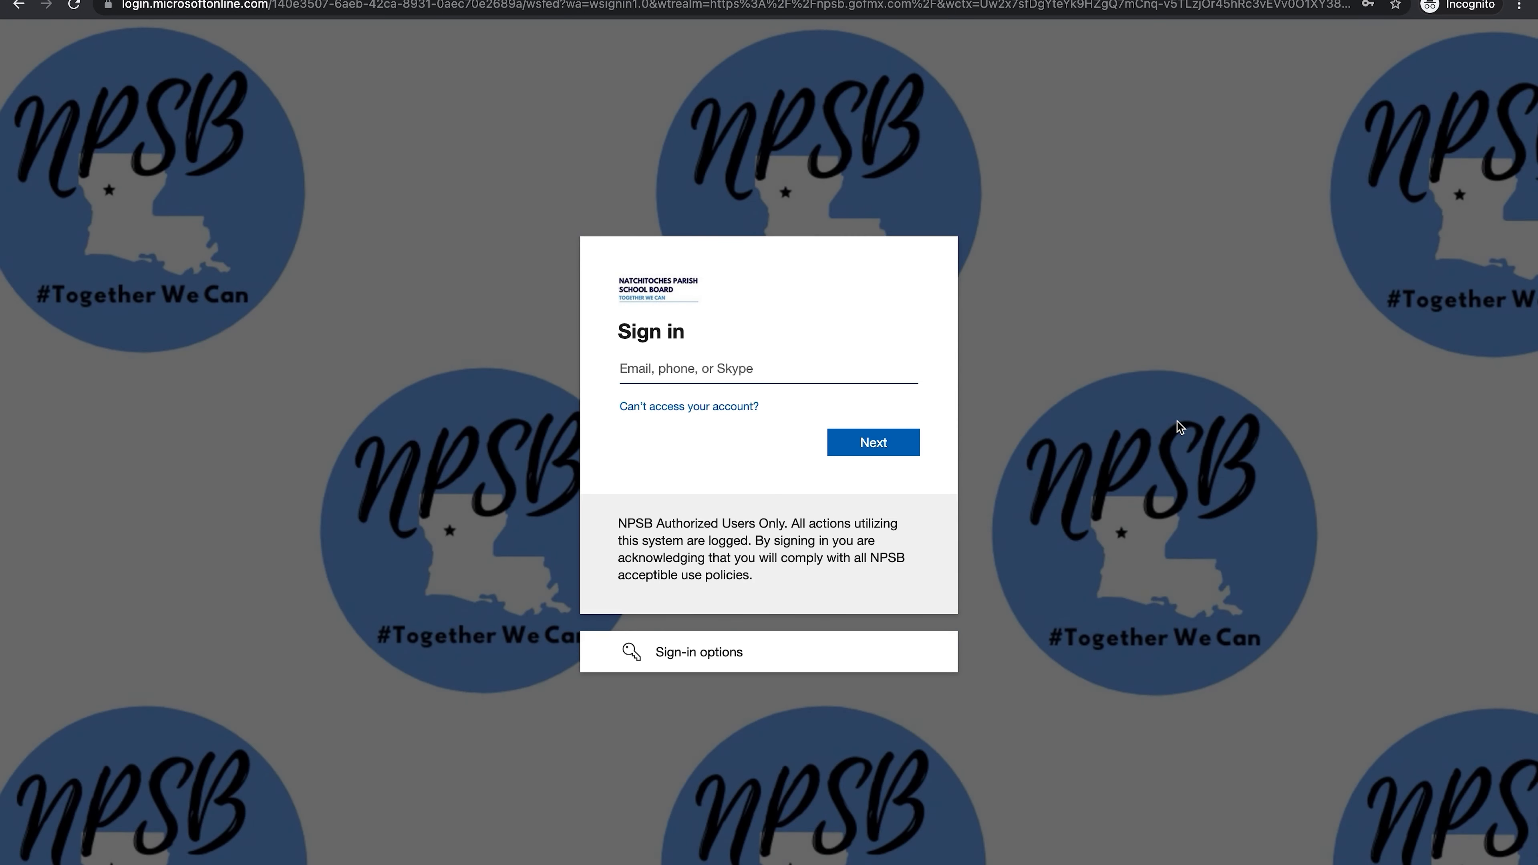
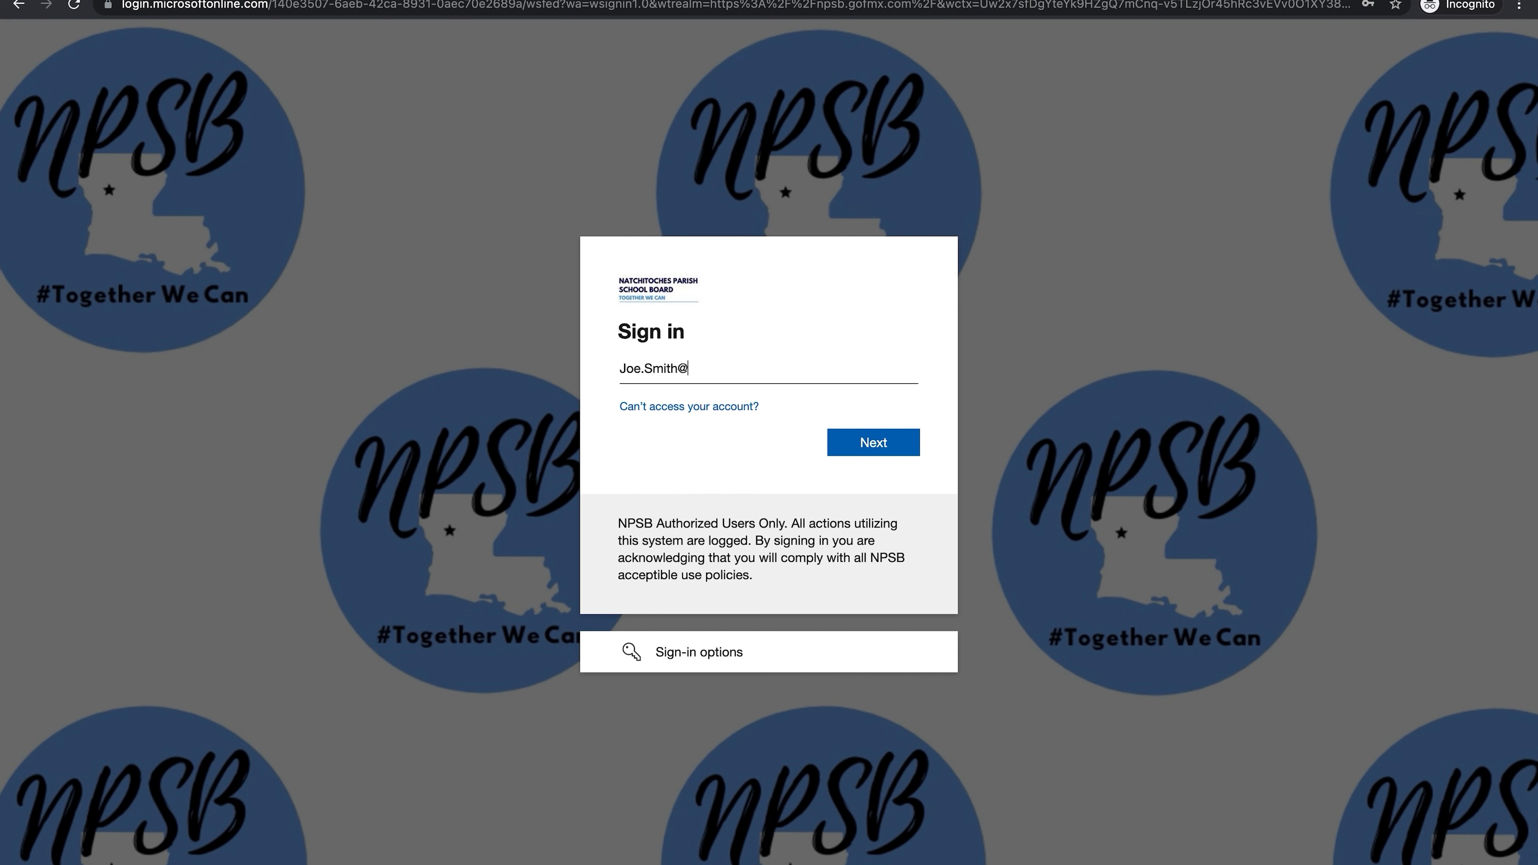
pyautogui.click(871, 442)
pyautogui.write('•••••••••')
pyautogui.click(875, 489)
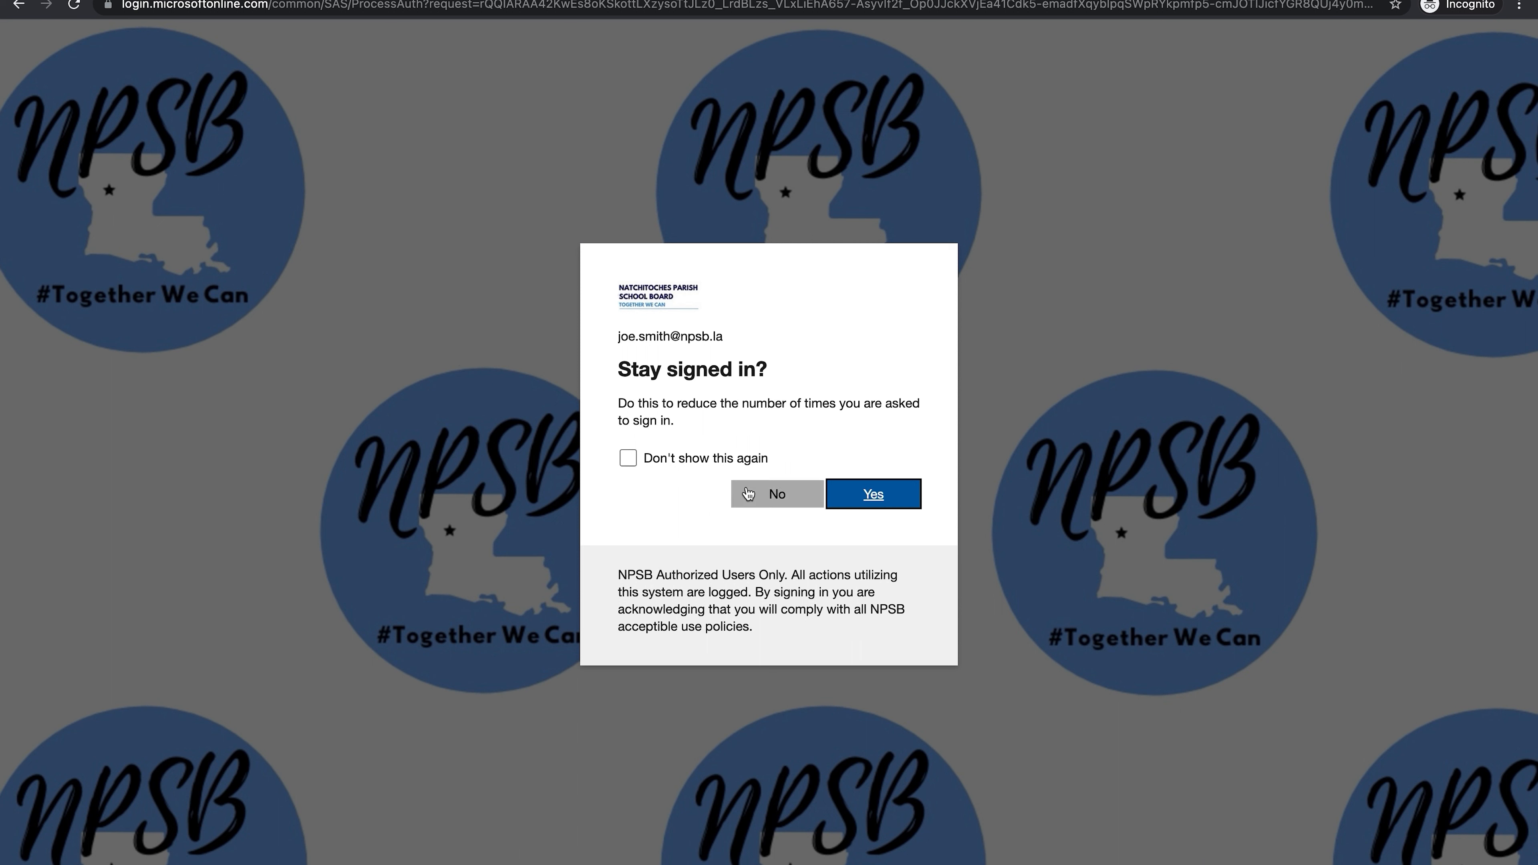
pyautogui.click(765, 495)
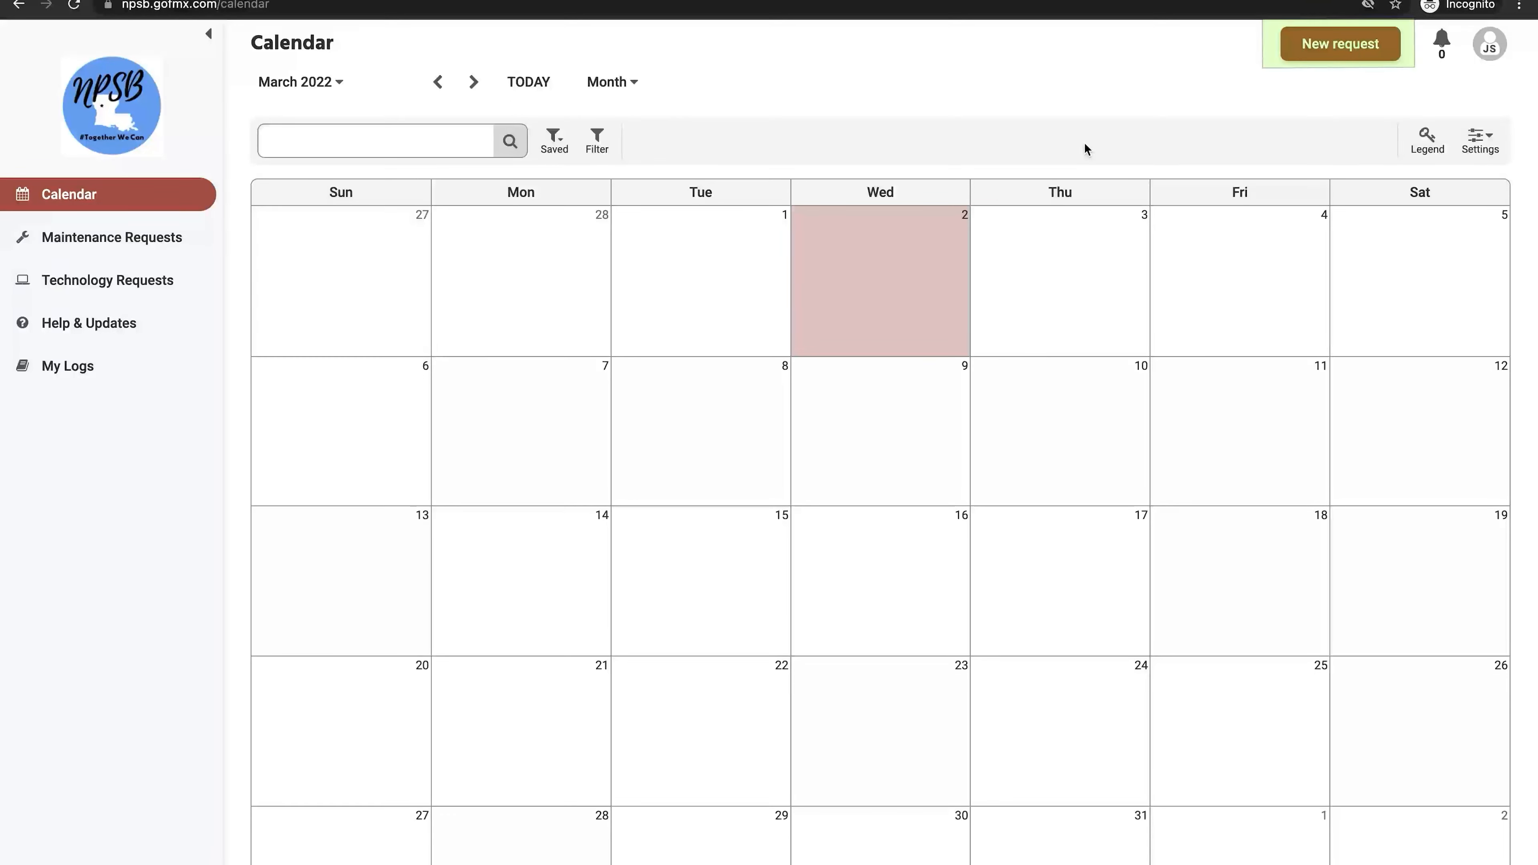
# Step: Start a new Technology request from the New request menu
pyautogui.click(1317, 48)
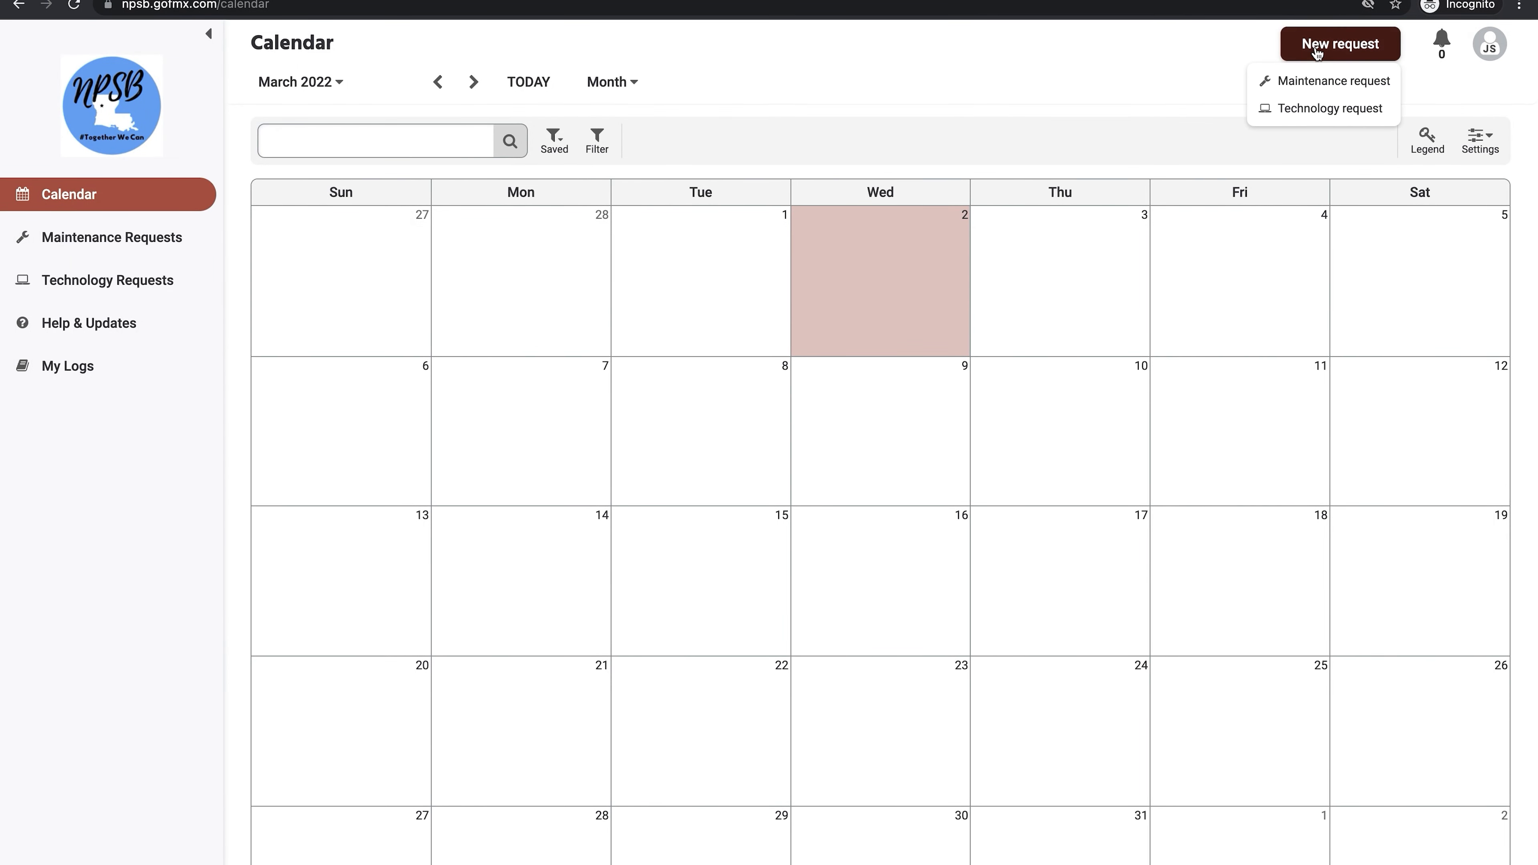
pyautogui.click(1313, 113)
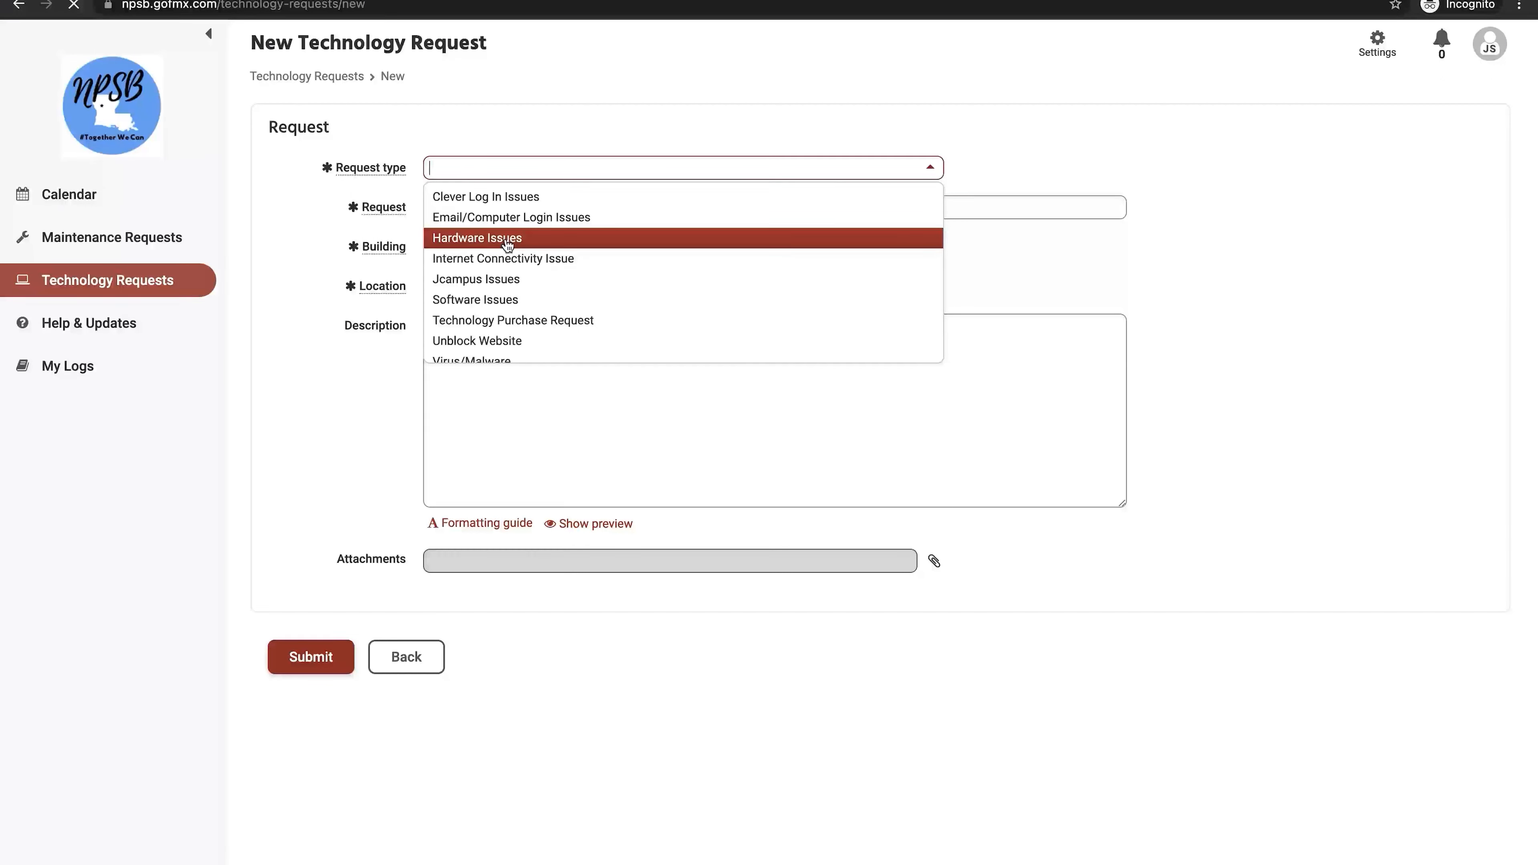
# Step: Fill in Hardware Issues, title 'Bright Link Bulb burnt out', East Natchitoches Elementary, and Room 123
pyautogui.click(507, 244)
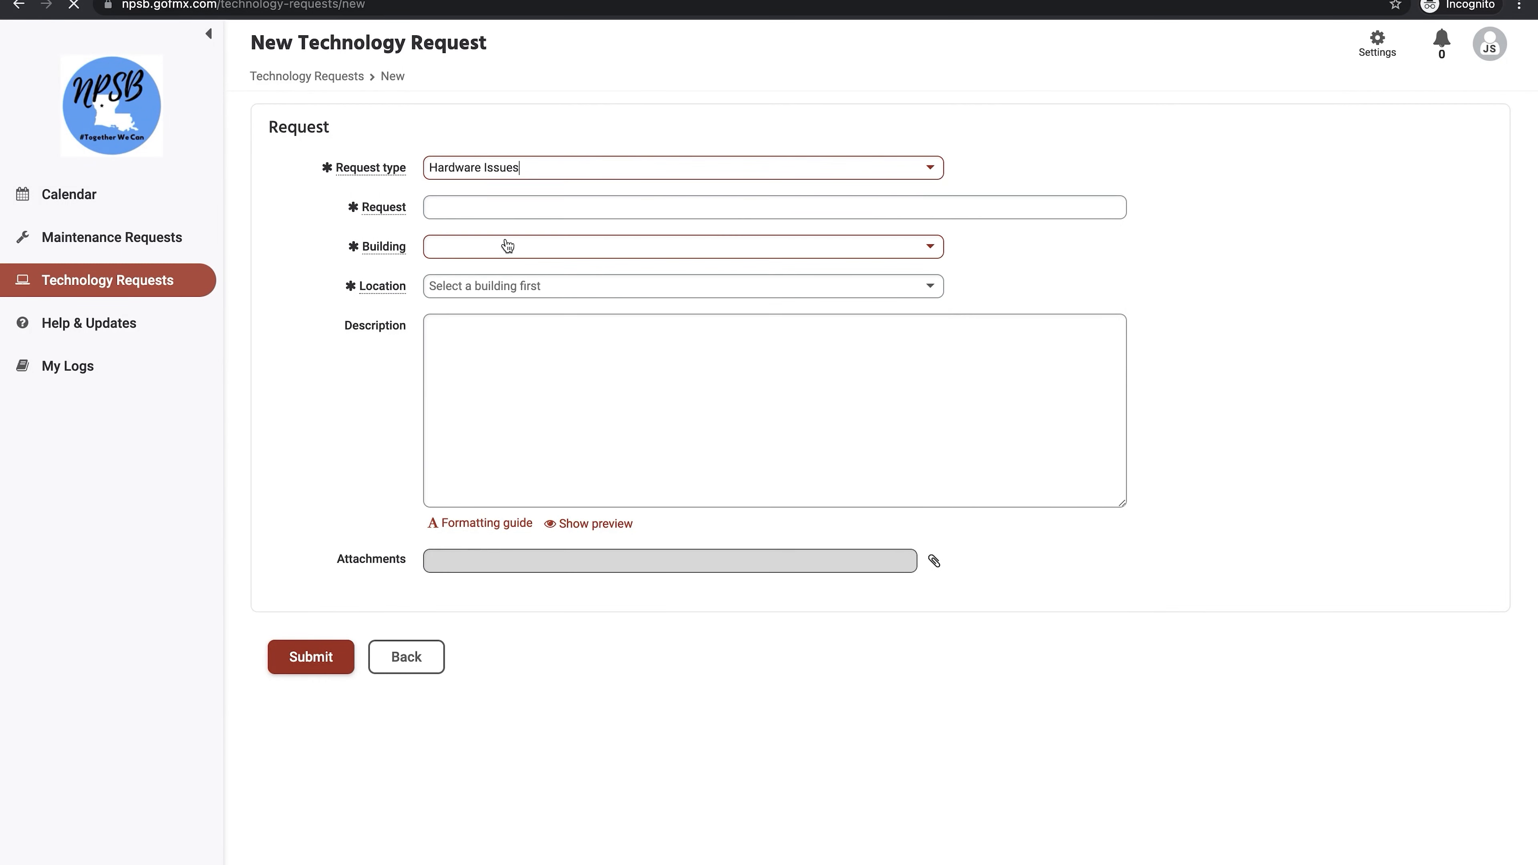
pyautogui.click(511, 209)
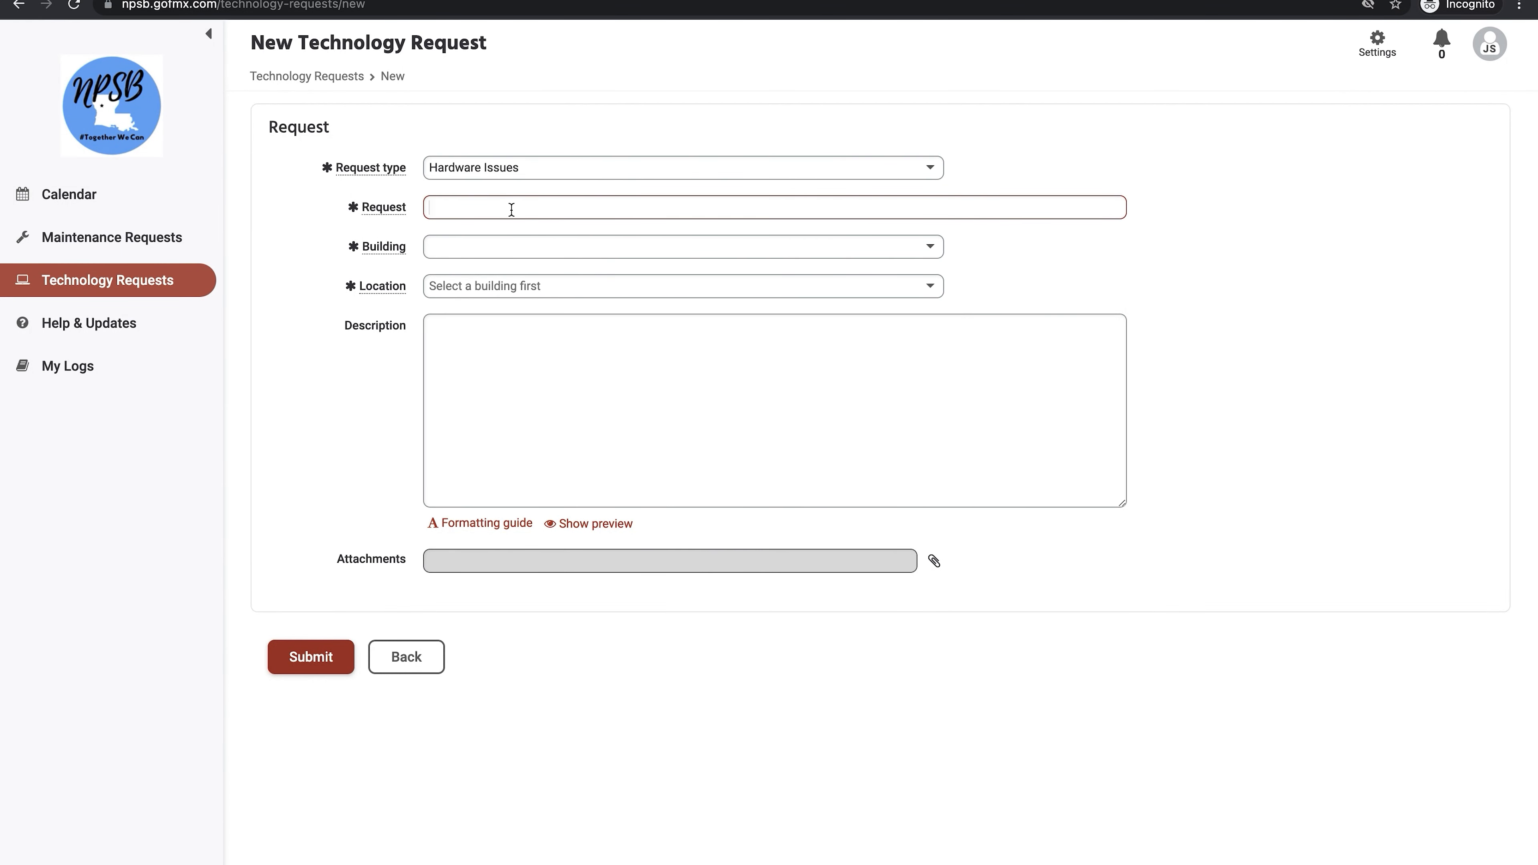
pyautogui.write('Bright Link Bulb burnt out')
pyautogui.click(530, 249)
pyautogui.click(515, 339)
pyautogui.click(513, 286)
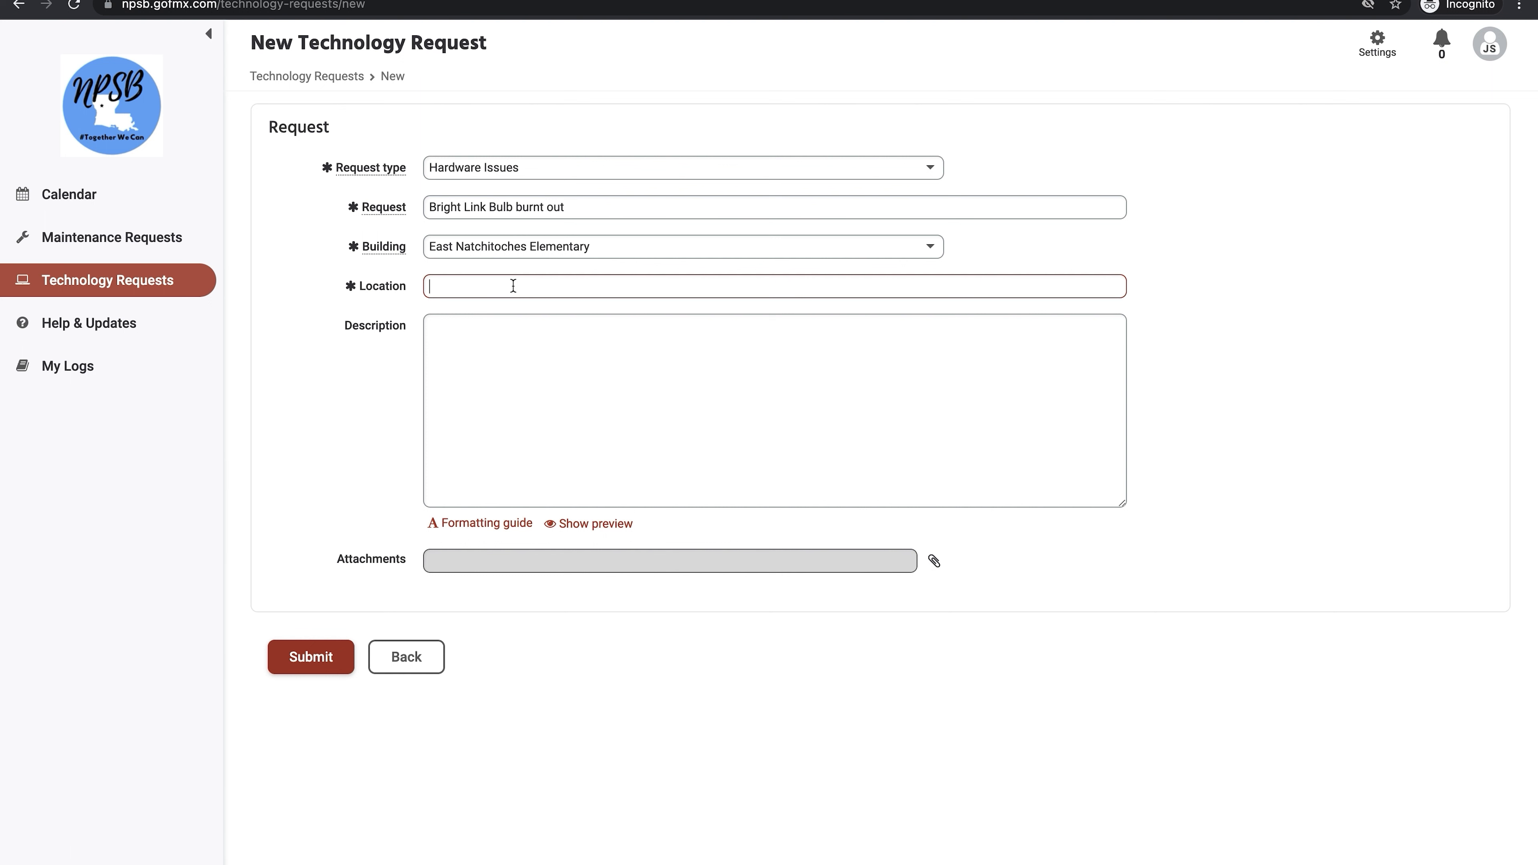
pyautogui.write('Room 123')
# Step: Enter the description 'Bulb burnt out on bright link.'
pyautogui.click(489, 338)
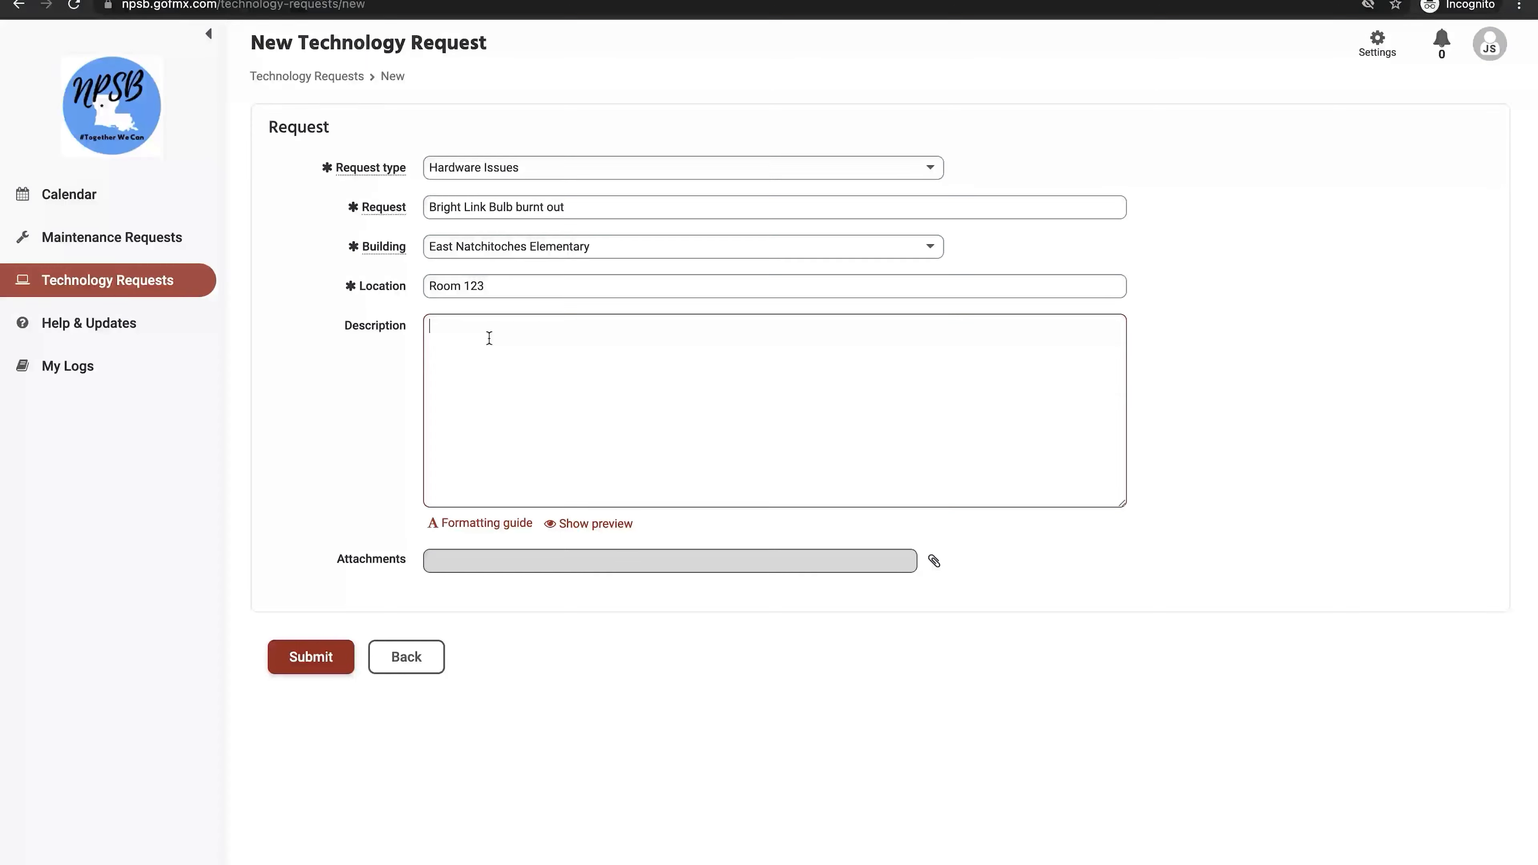
pyautogui.write('Bulb burnt out on bright link.')
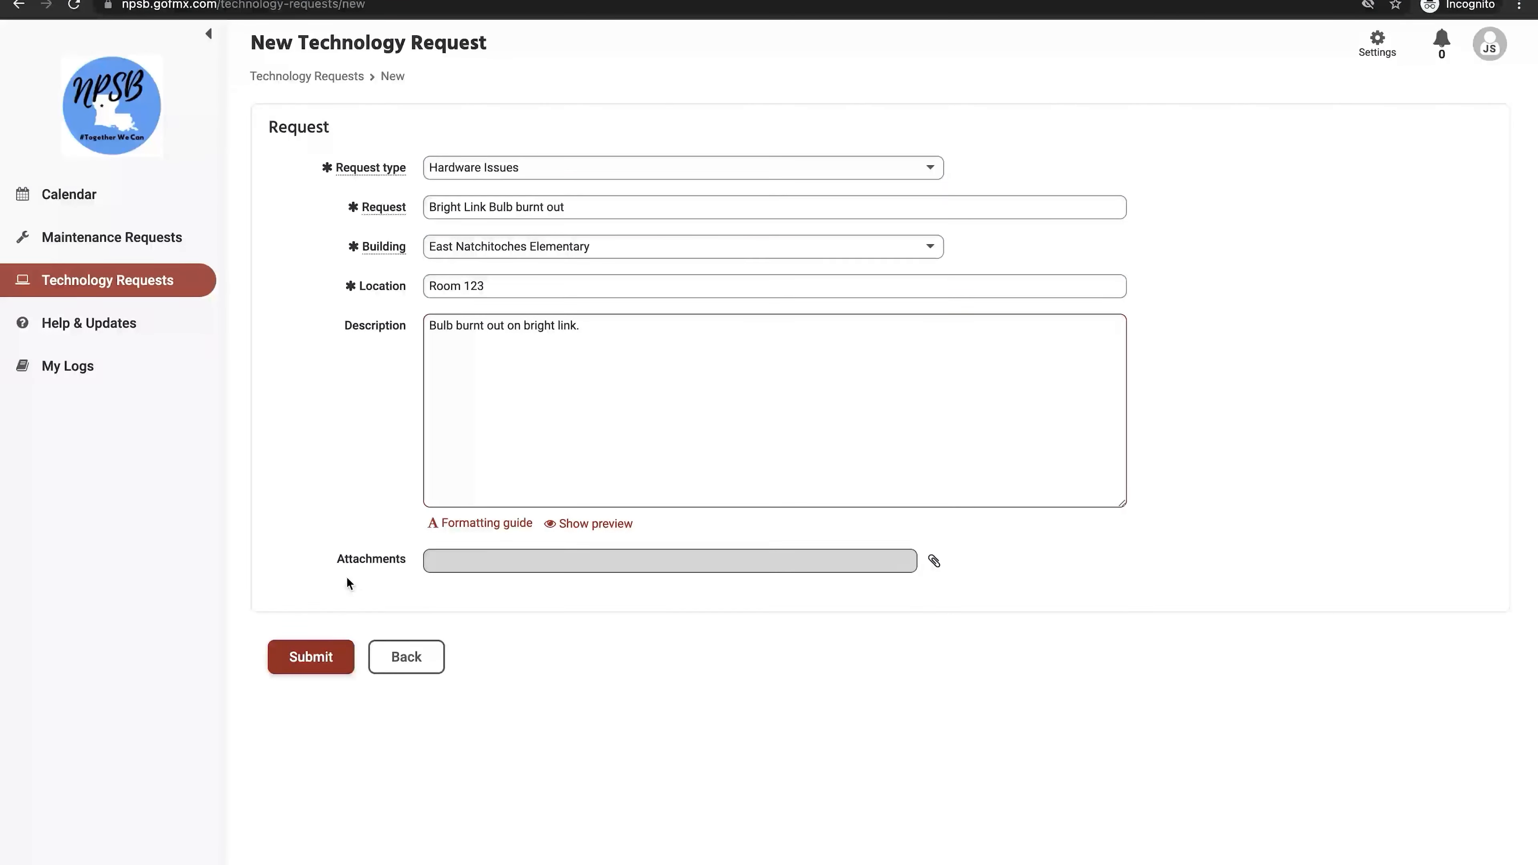
# Step: Submit the request and open its March 7 calendar entry to view details
pyautogui.click(311, 660)
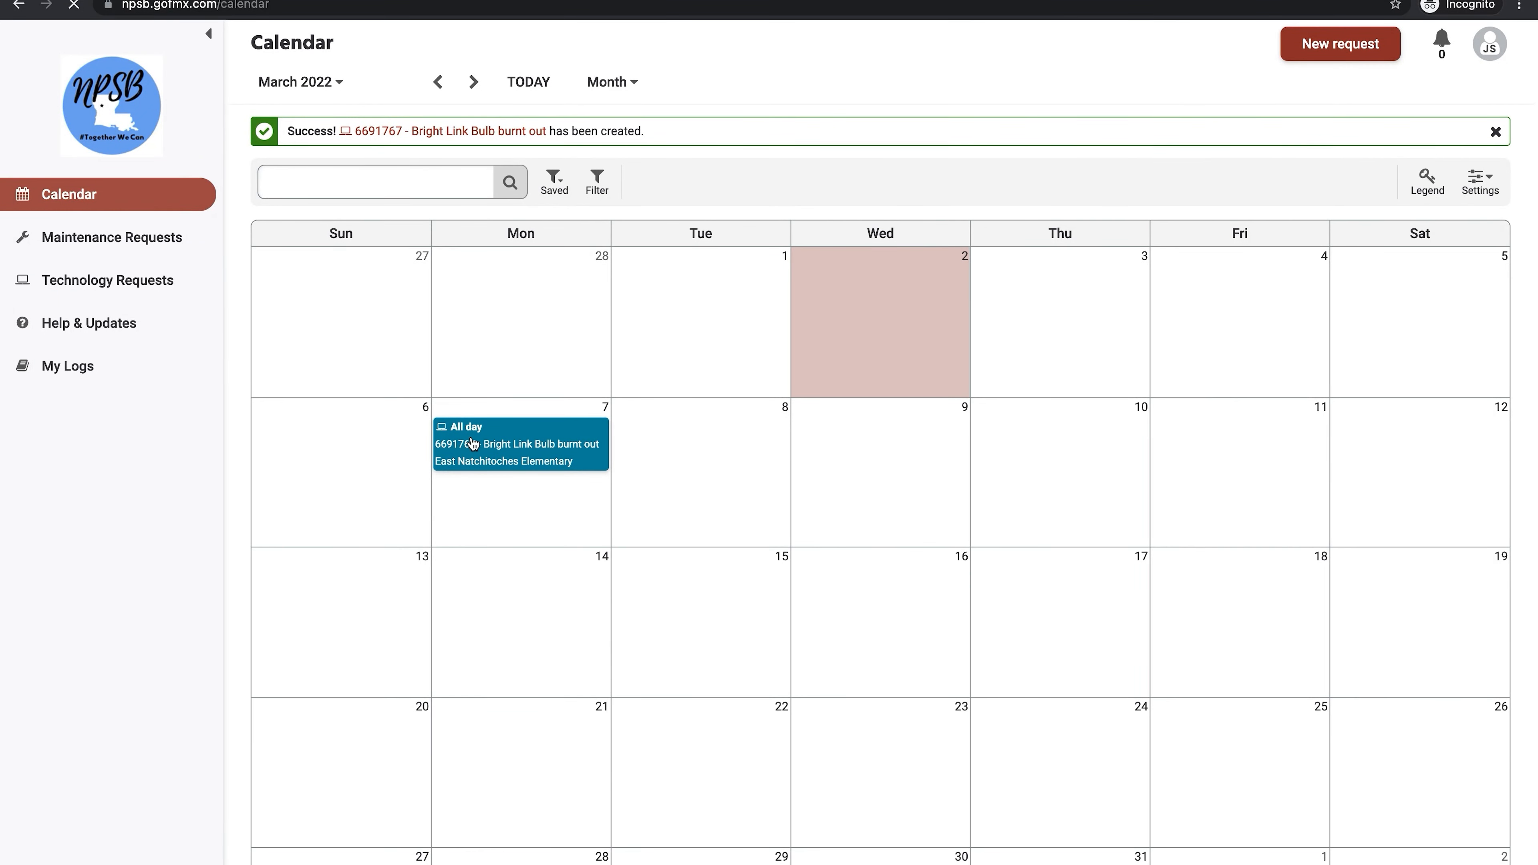
pyautogui.click(520, 443)
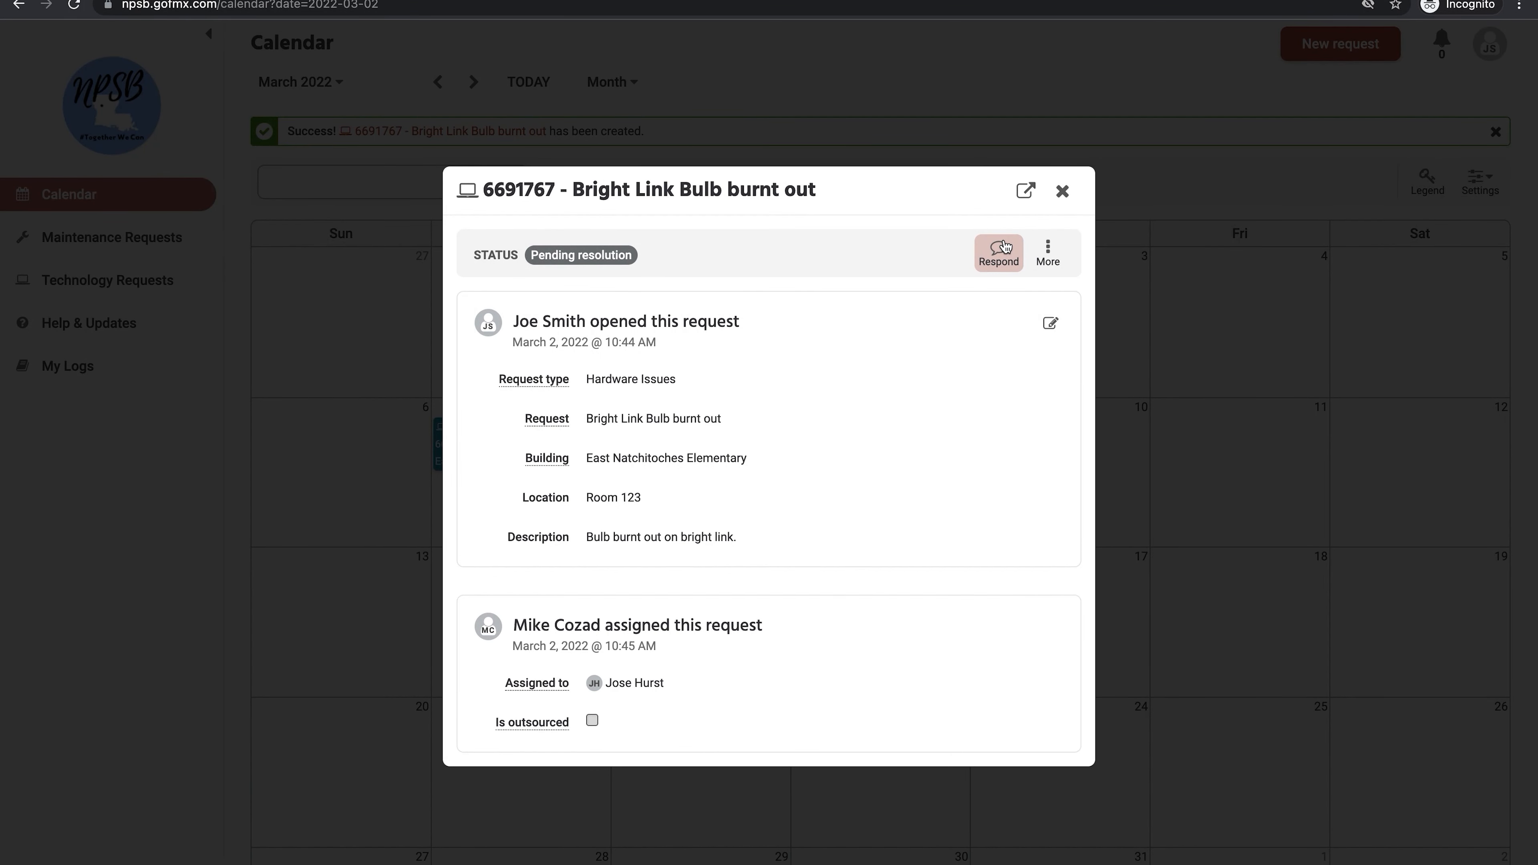
# Step: Post a response asking the assigned technician when the bulb can be fixed
pyautogui.click(1003, 246)
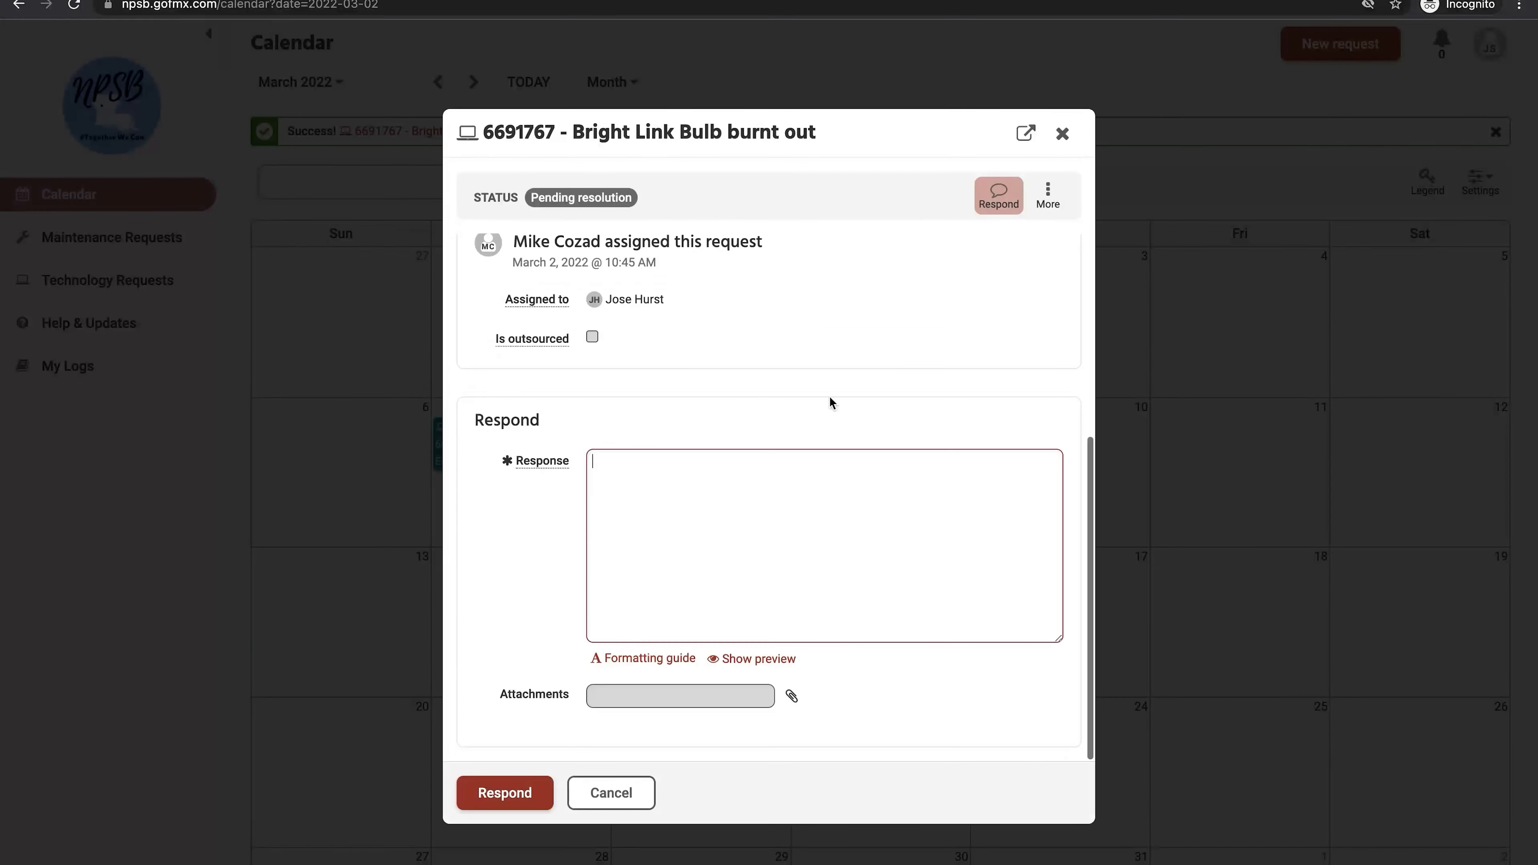
pyautogui.write('Jos')
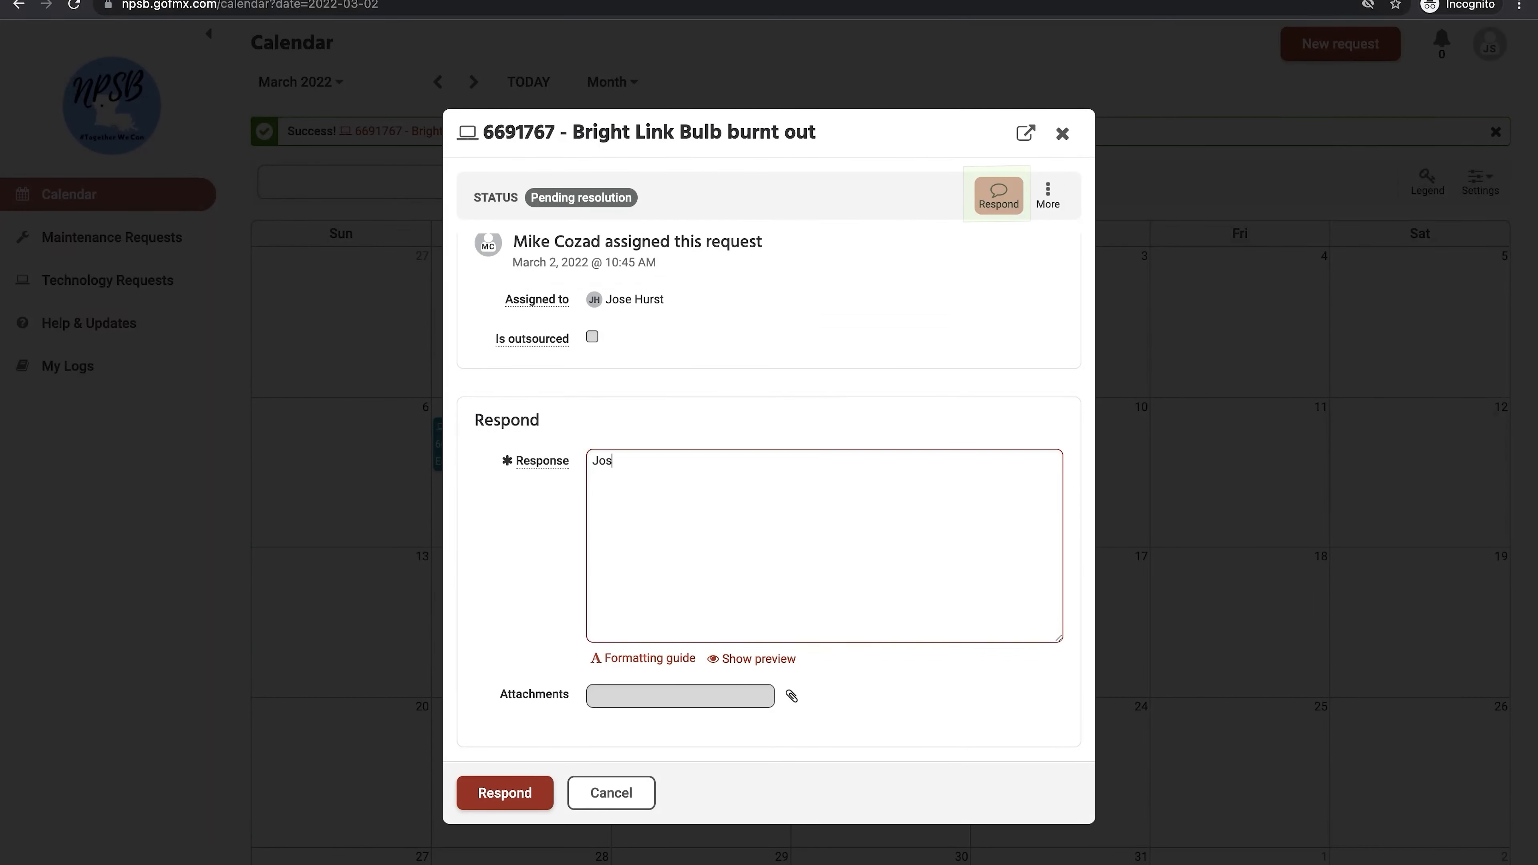
pyautogui.write('e do you know w')
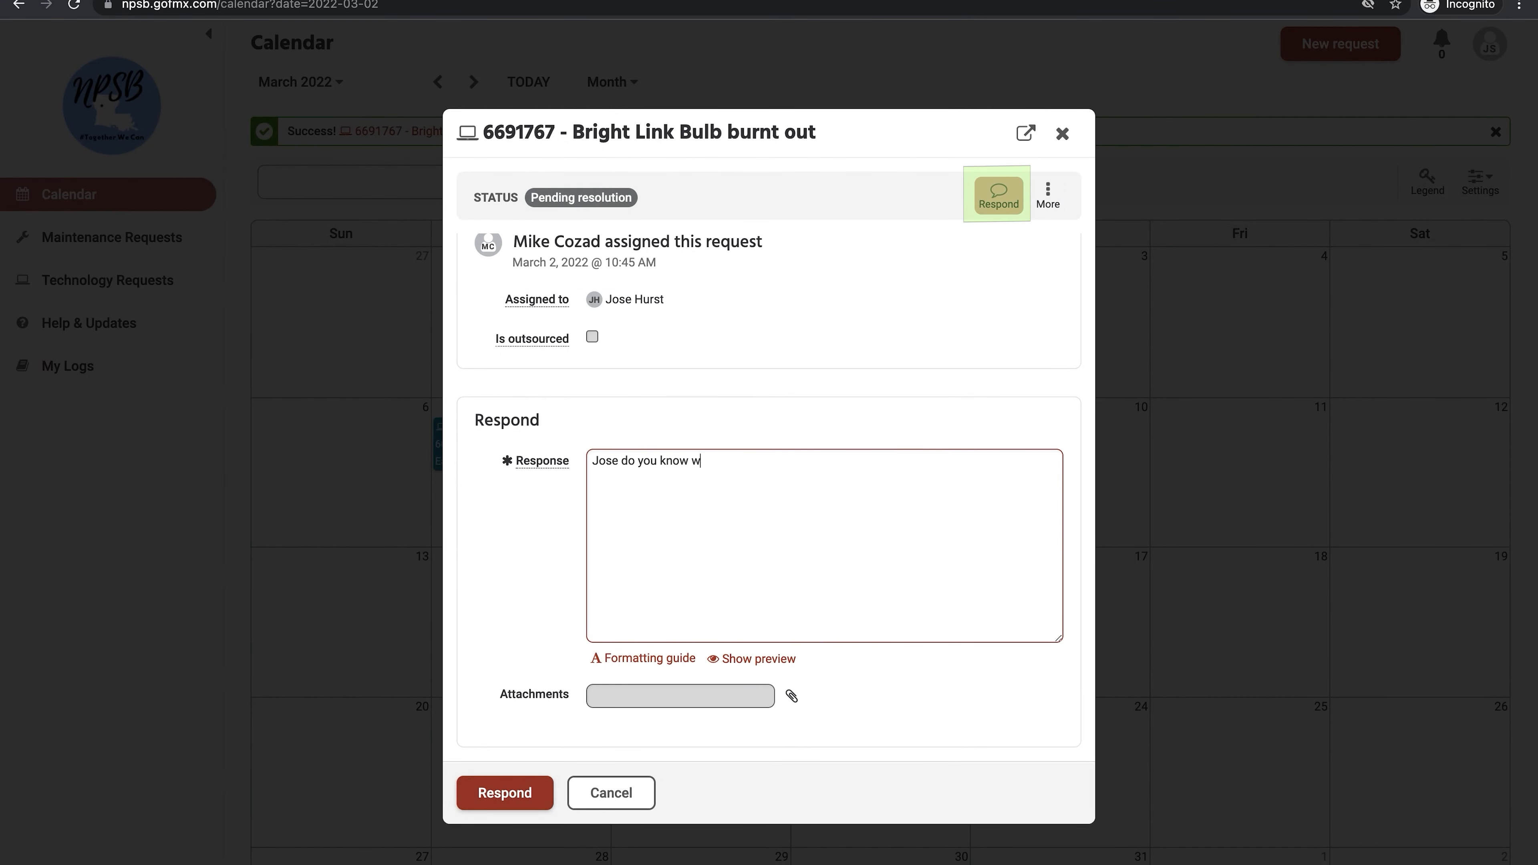
pyautogui.write('hen this can be fixed?')
pyautogui.click(504, 793)
pyautogui.scroll(-3, 683, 641)
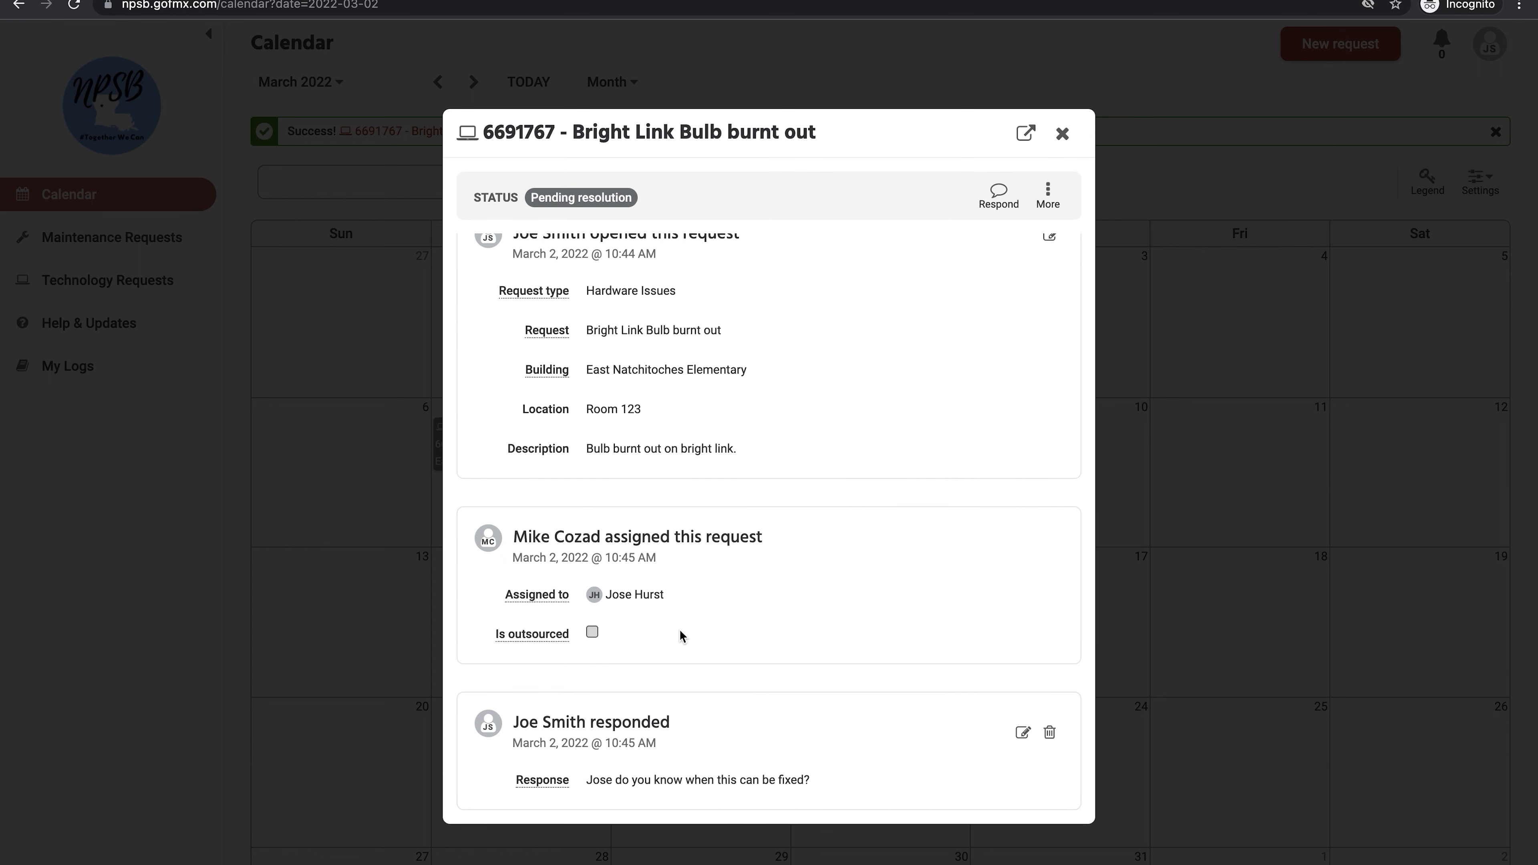
# Step: List Technology Requests filtered to Open and Finalized statuses instead of Open only
pyautogui.click(1063, 133)
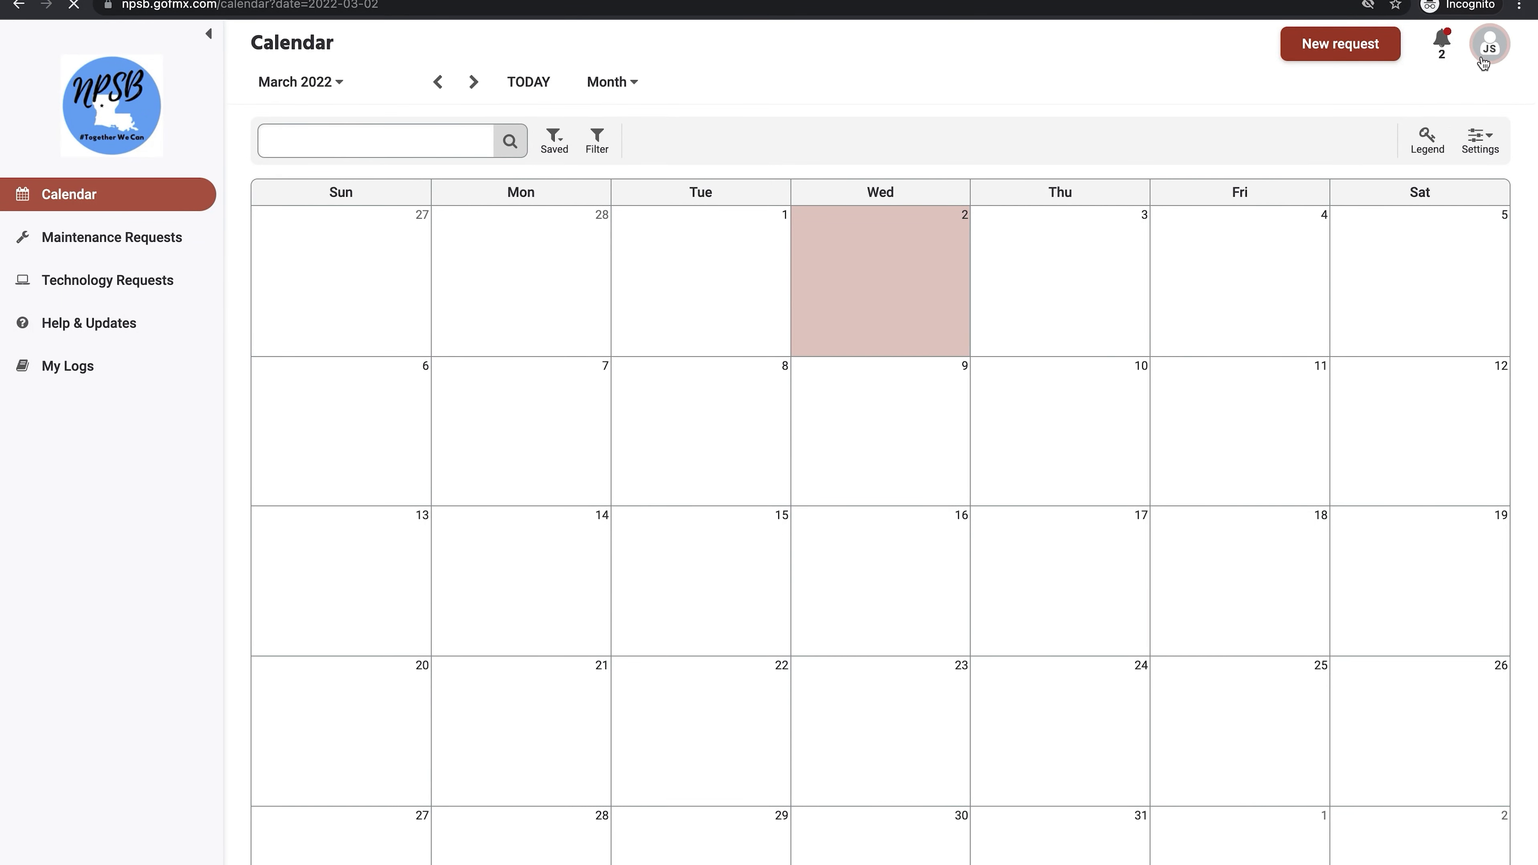
pyautogui.click(162, 291)
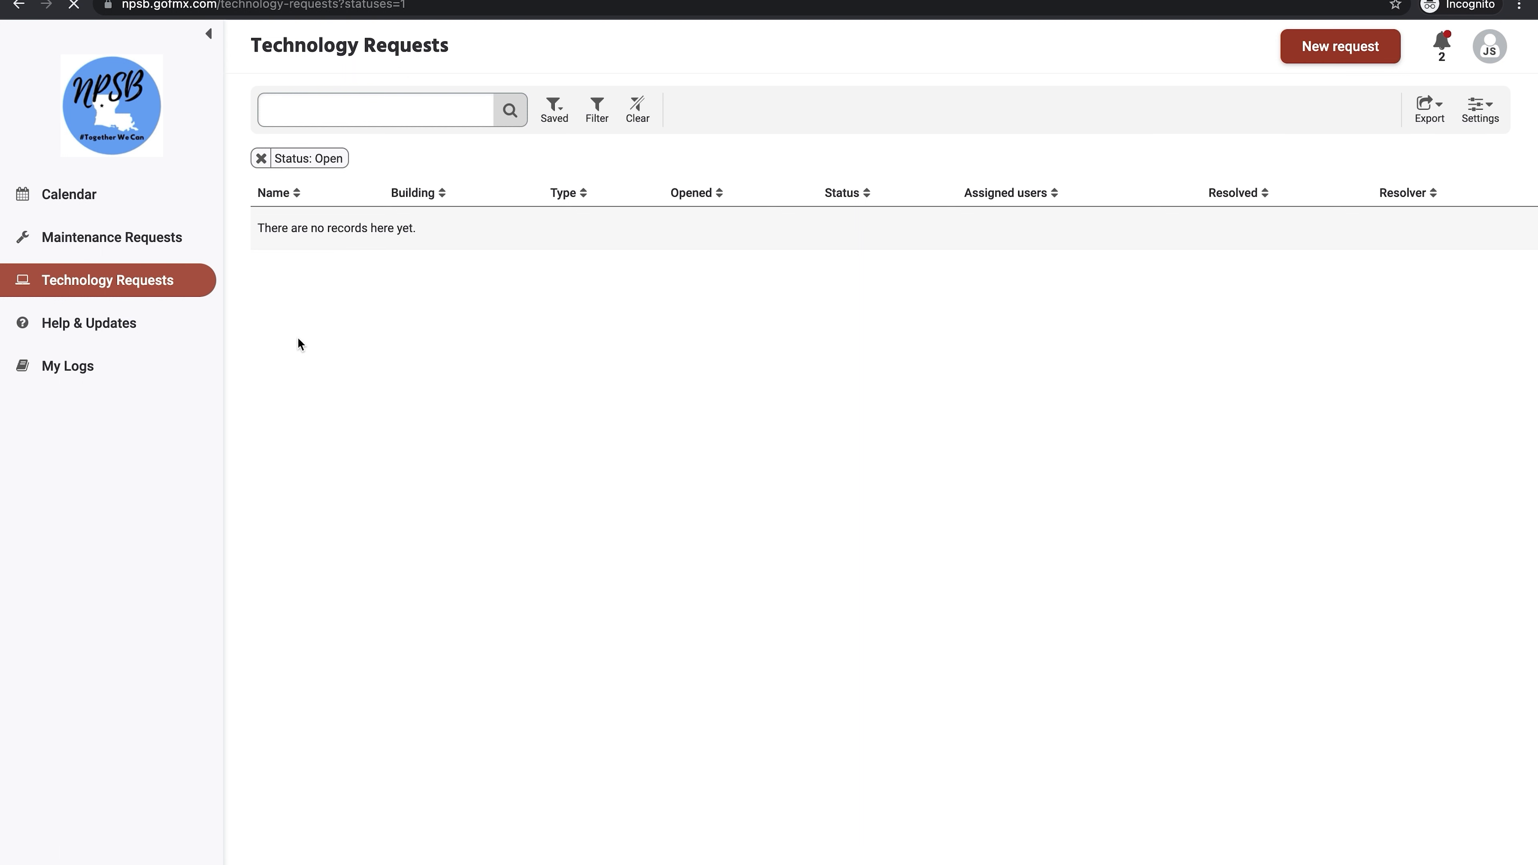
pyautogui.click(261, 158)
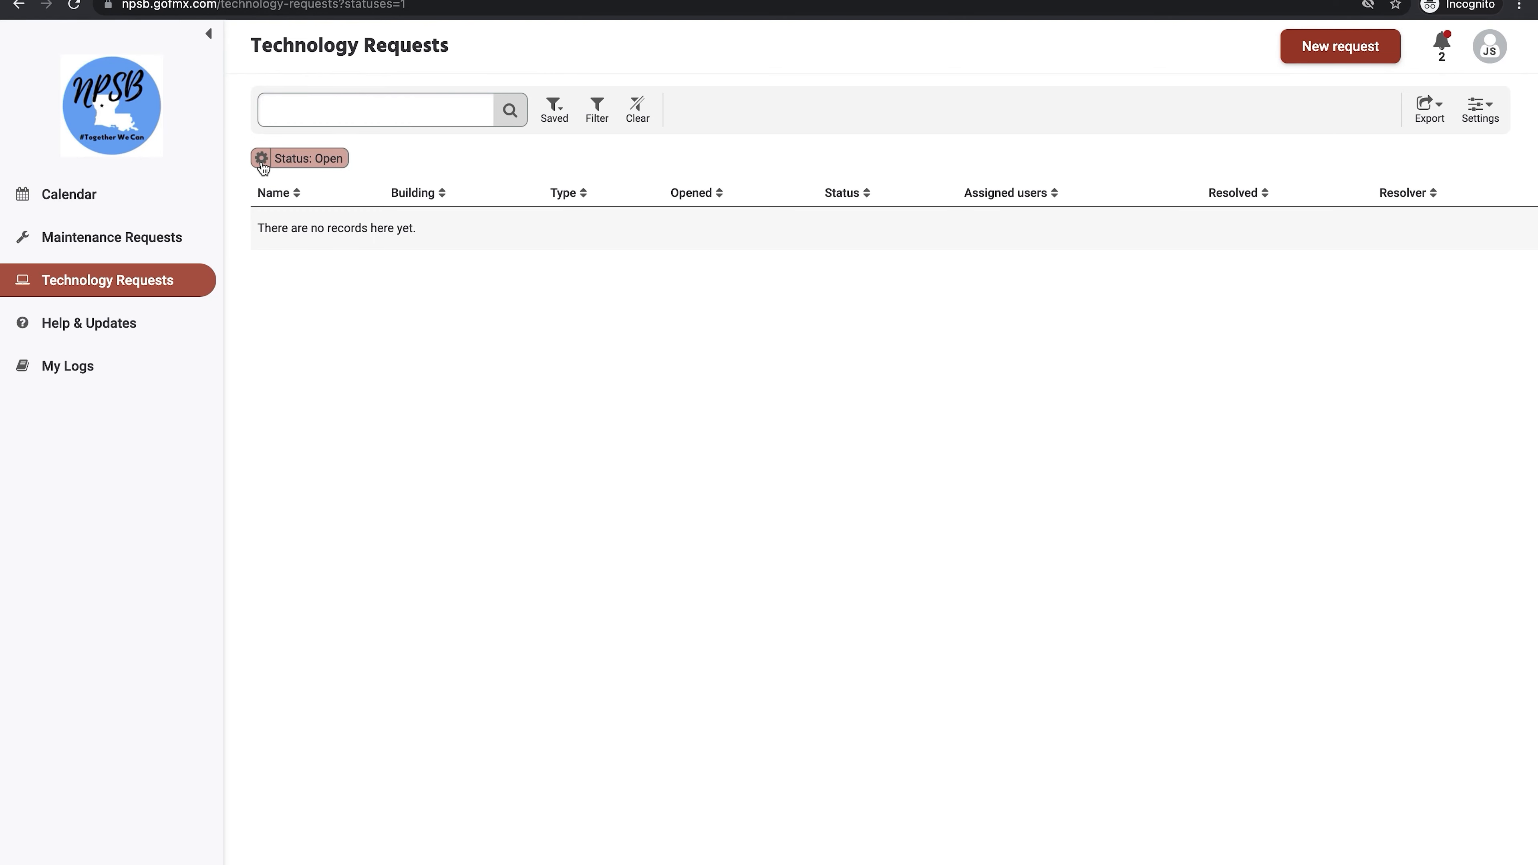
pyautogui.click(596, 109)
pyautogui.click(462, 209)
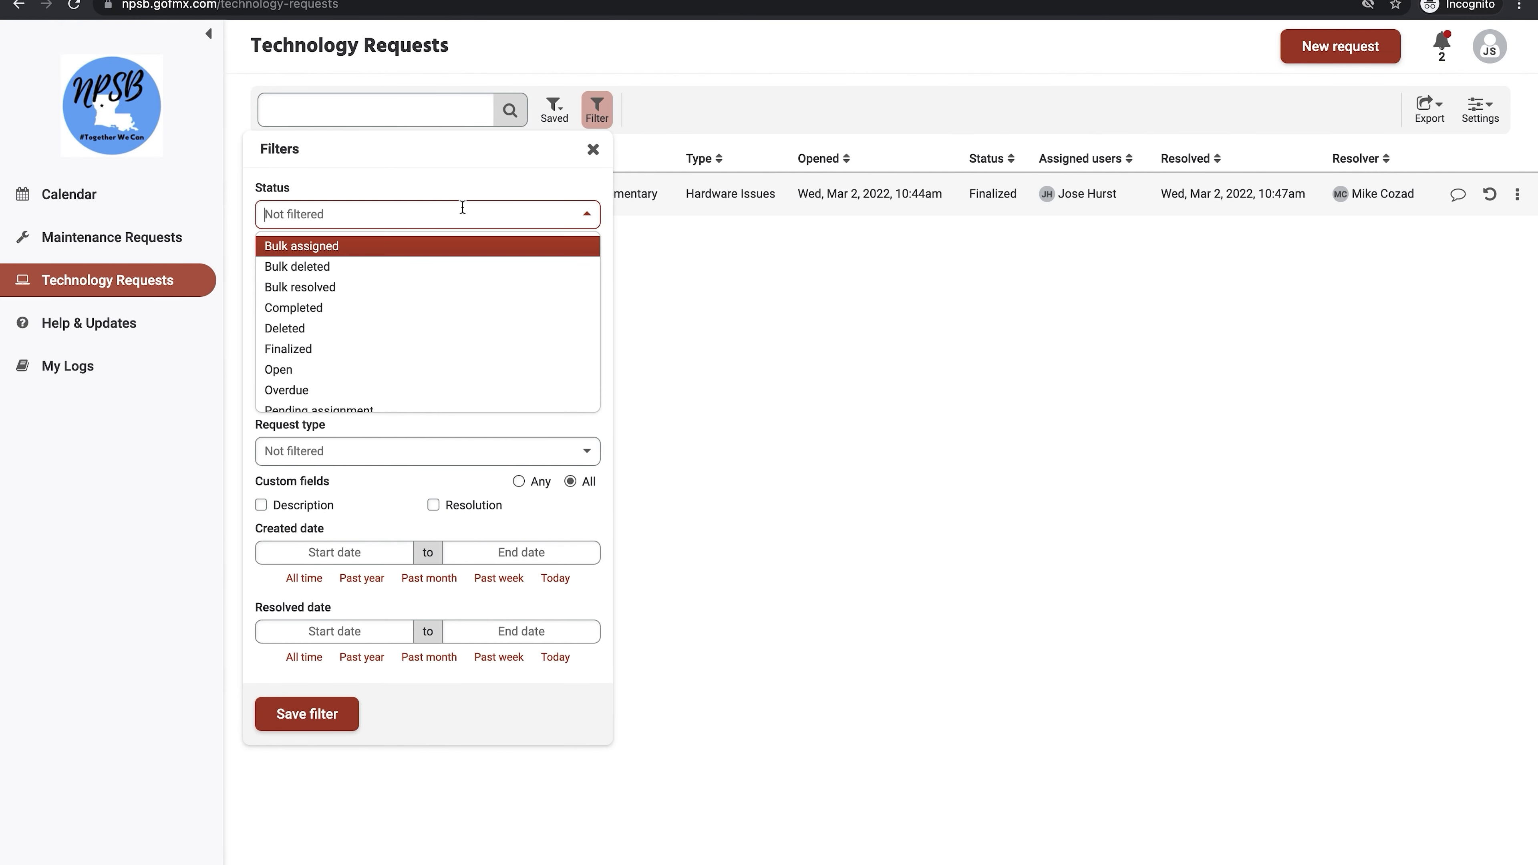
pyautogui.click(378, 370)
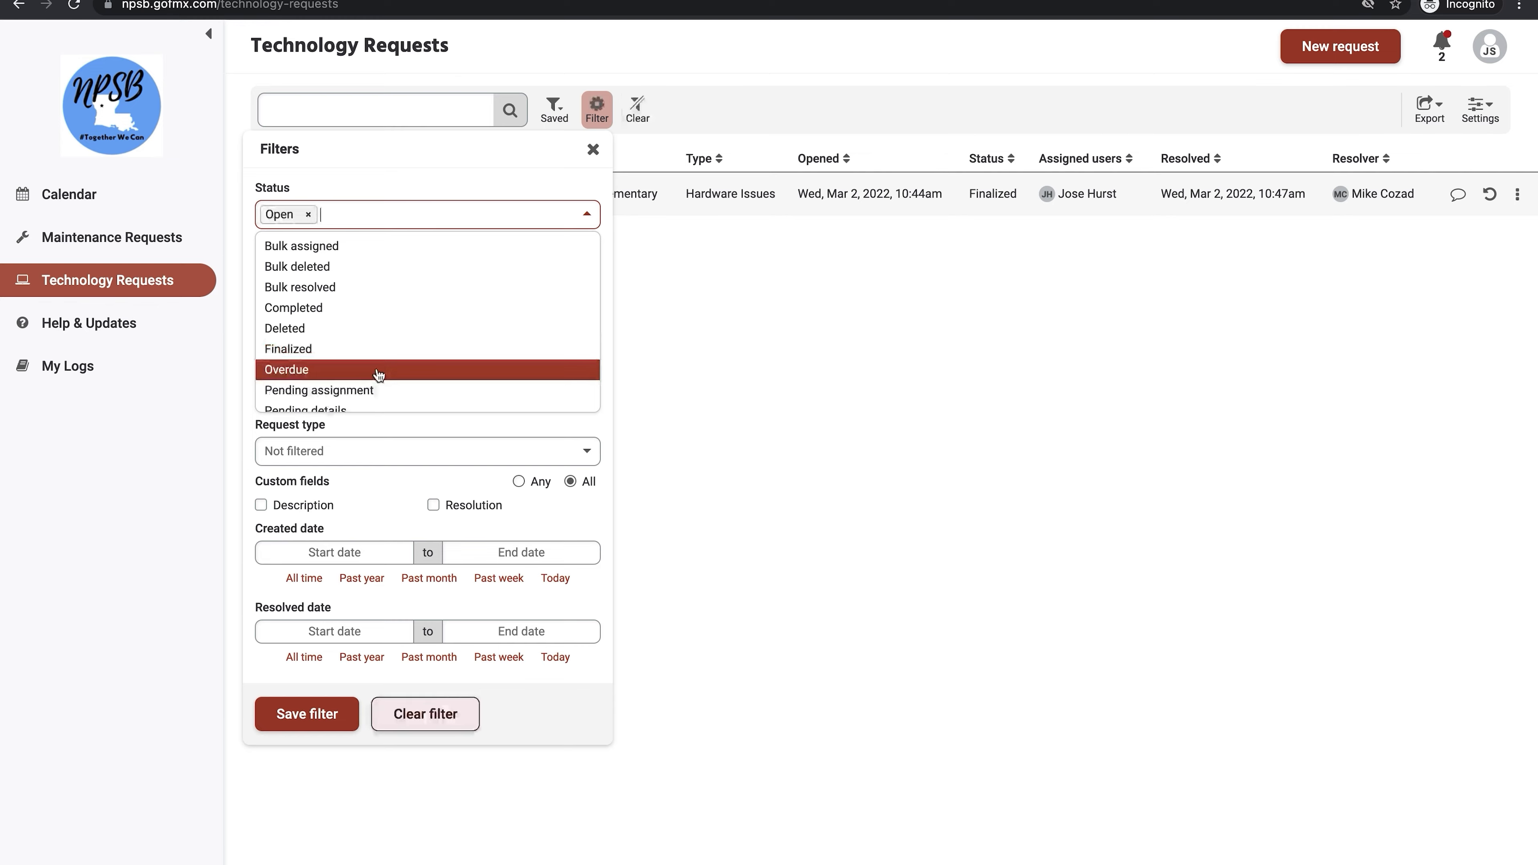
pyautogui.click(373, 349)
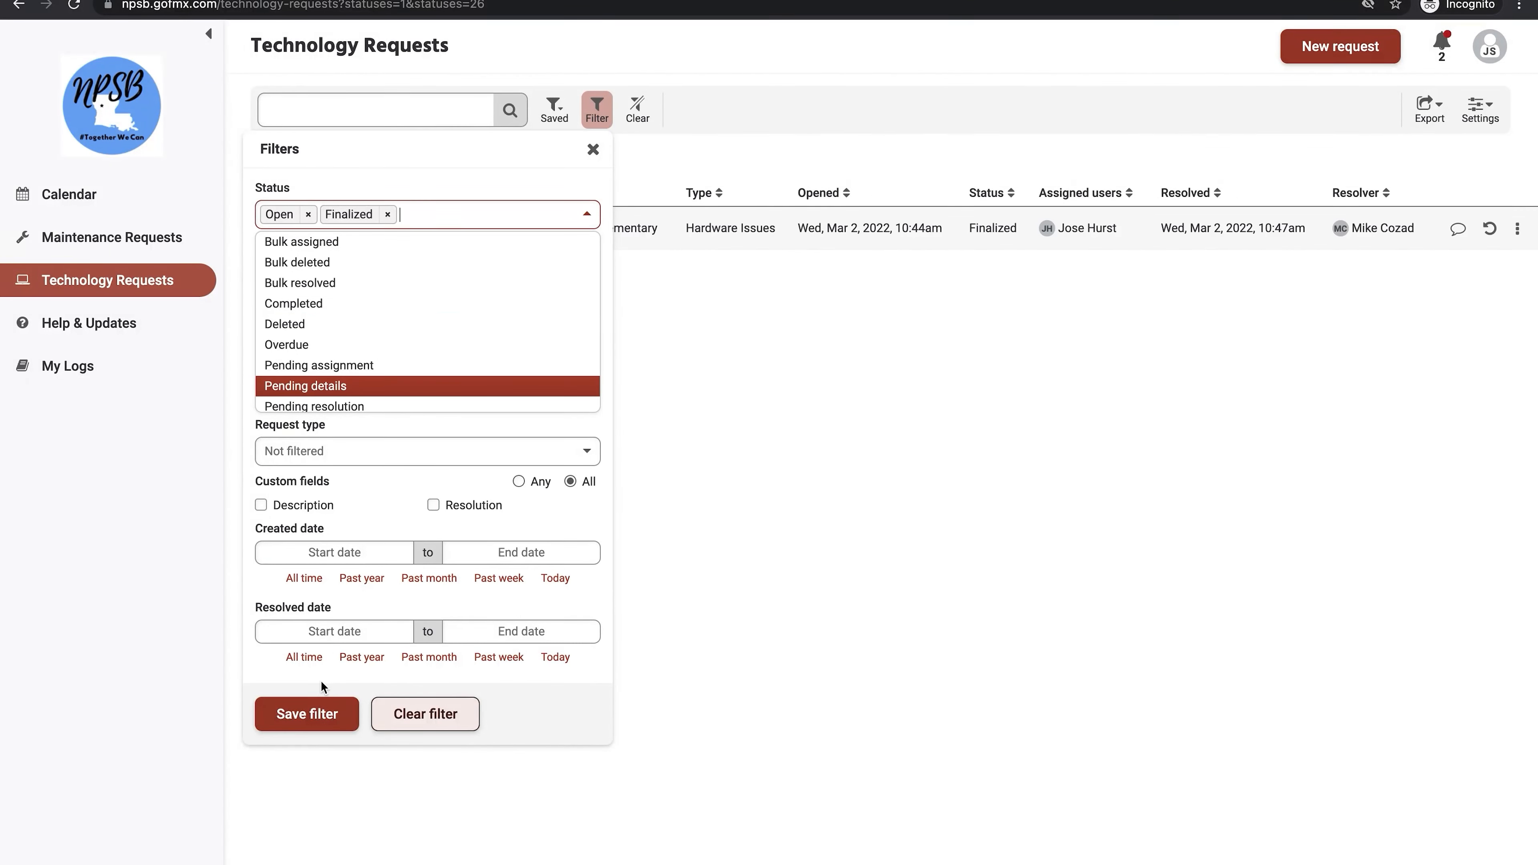
# Step: Save the filter and open a blank New Maintenance Request form
pyautogui.click(312, 717)
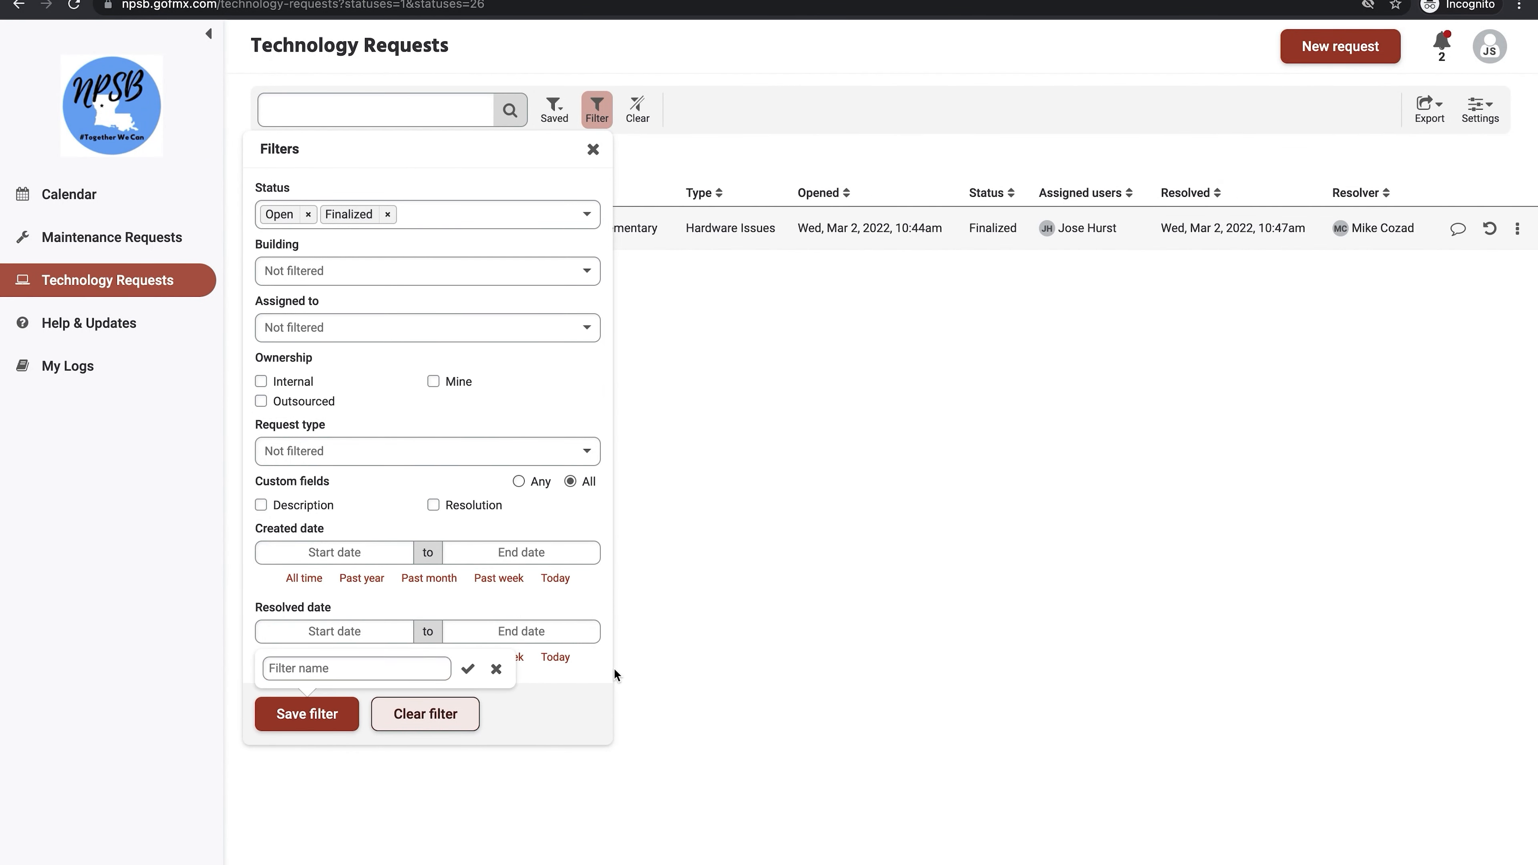
pyautogui.click(147, 236)
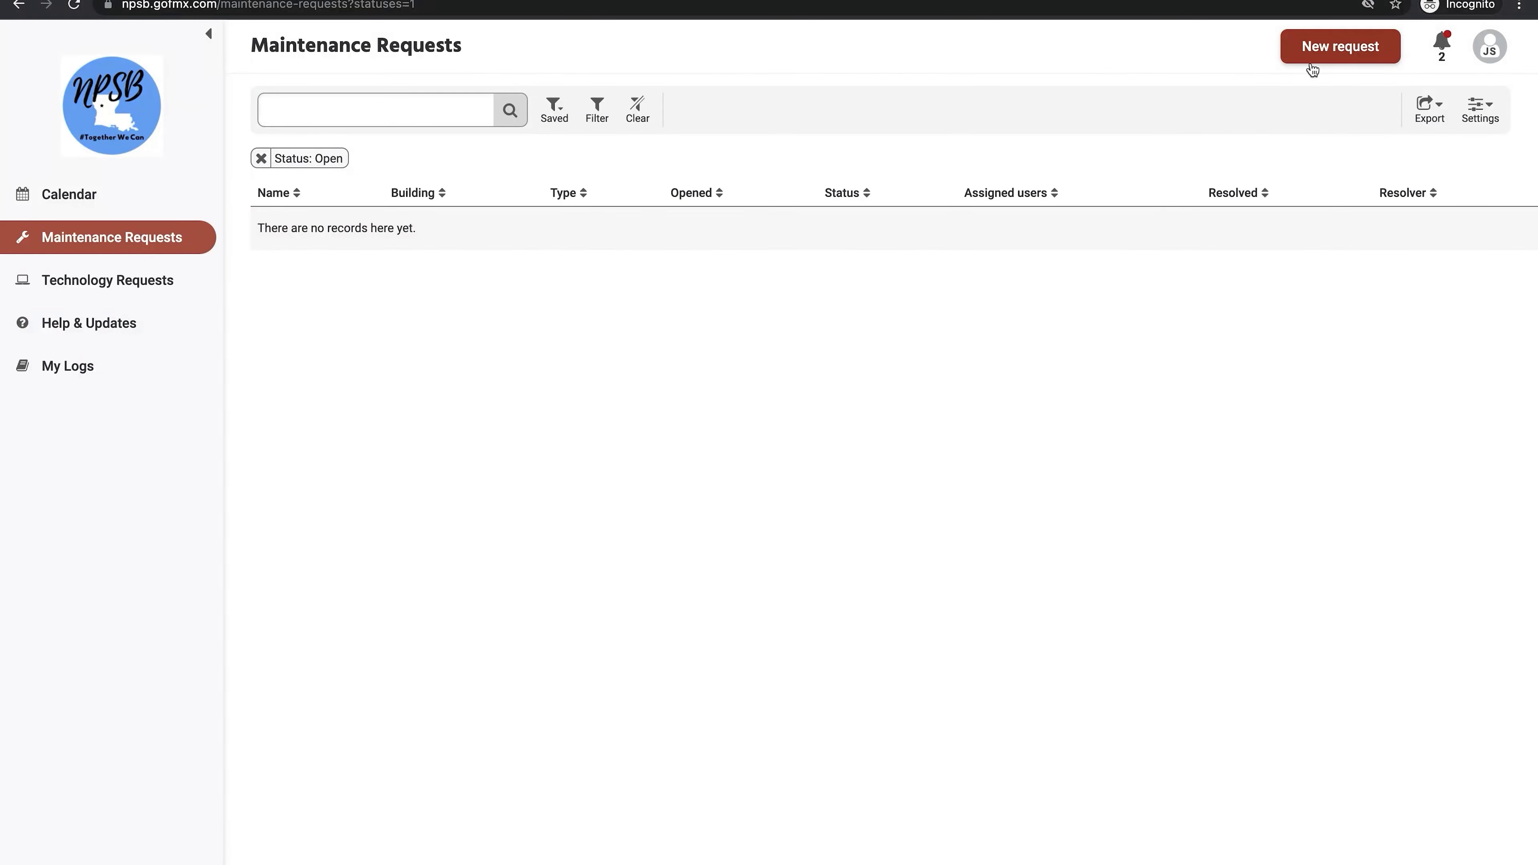
pyautogui.click(1308, 52)
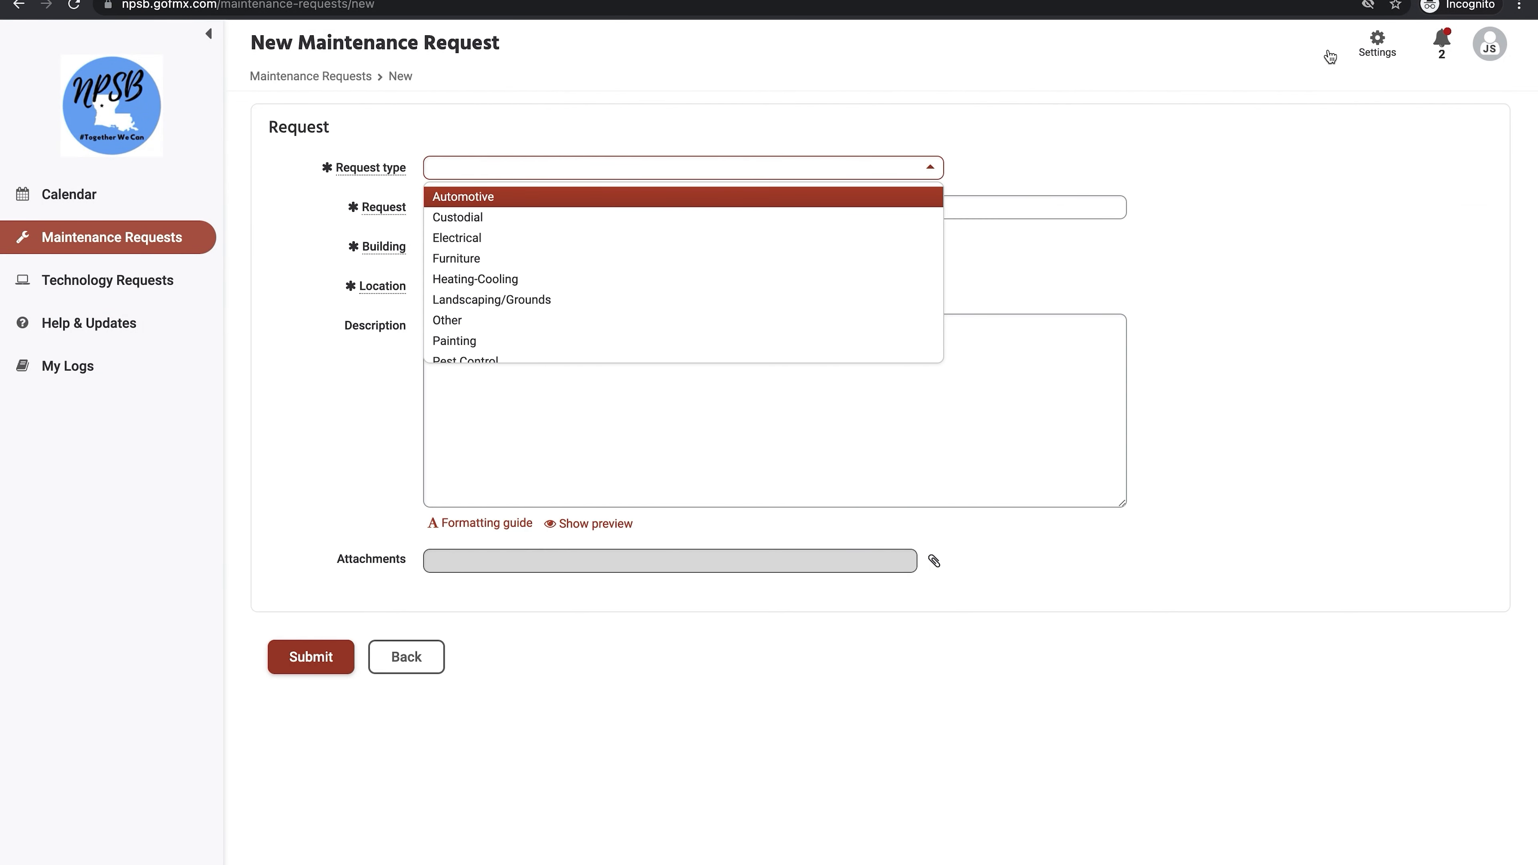